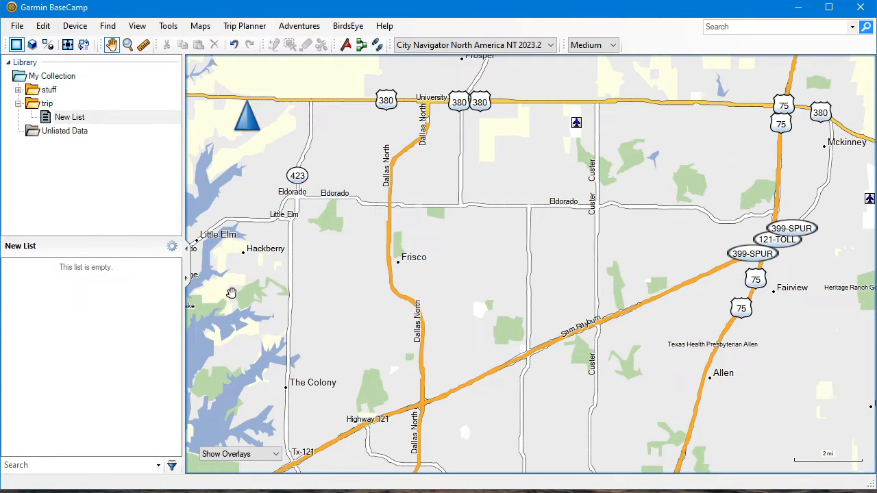
Search for "national videogame museum" and save the Frisco, Texas result as a waypoint in New List, closing the results
left_click_drag(359, 285, 357, 301)
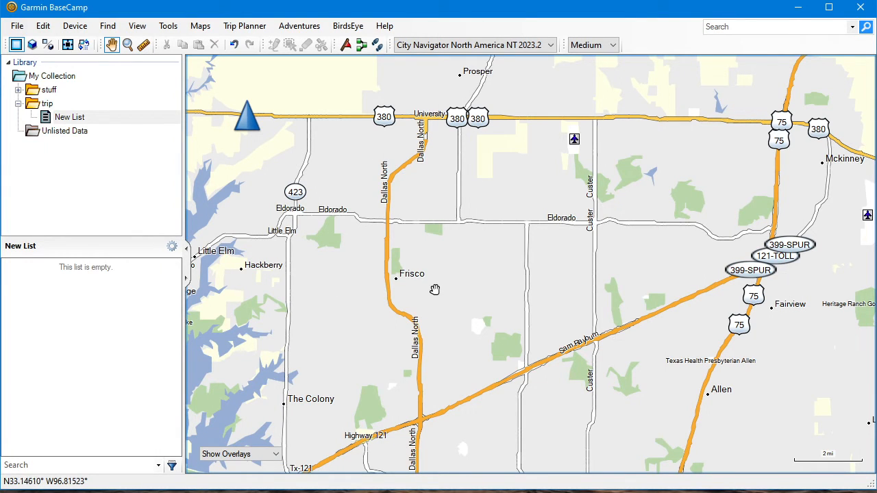
left_click(766, 29)
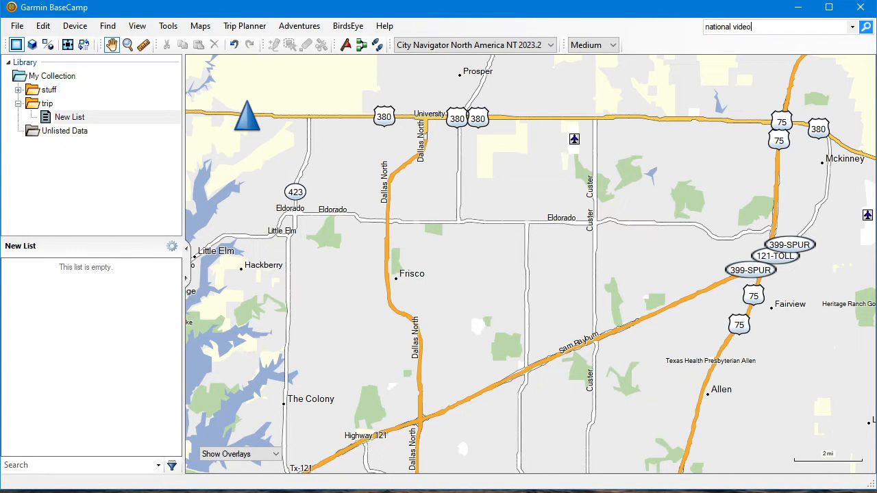
type("national videogame museum")
key("Return")
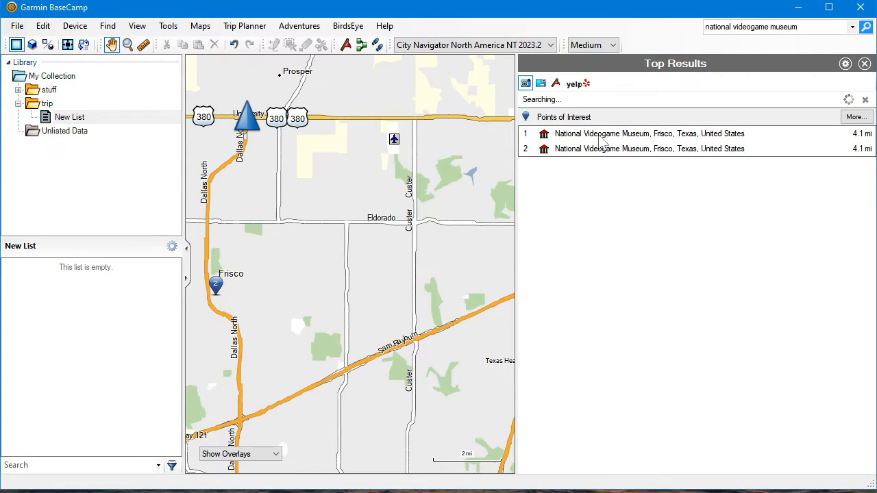
left_click(602, 135)
left_click(256, 259)
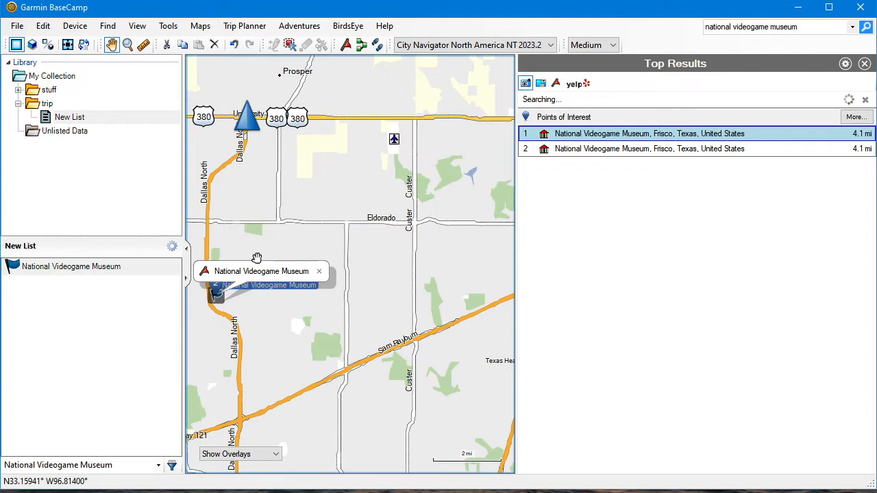
left_click(865, 63)
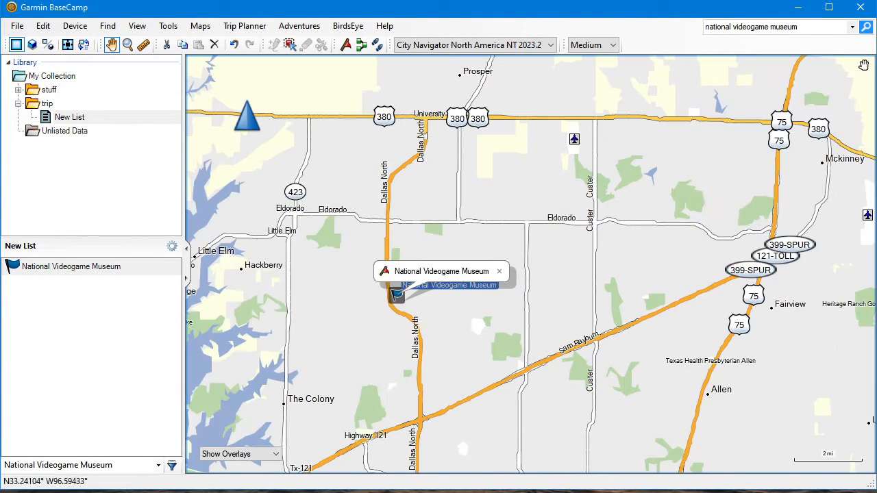
Search for "dunkin" around Mckinney and save the Dunkin' result as a waypoint in New List, closing the results
scroll(698, 205, "up", 3)
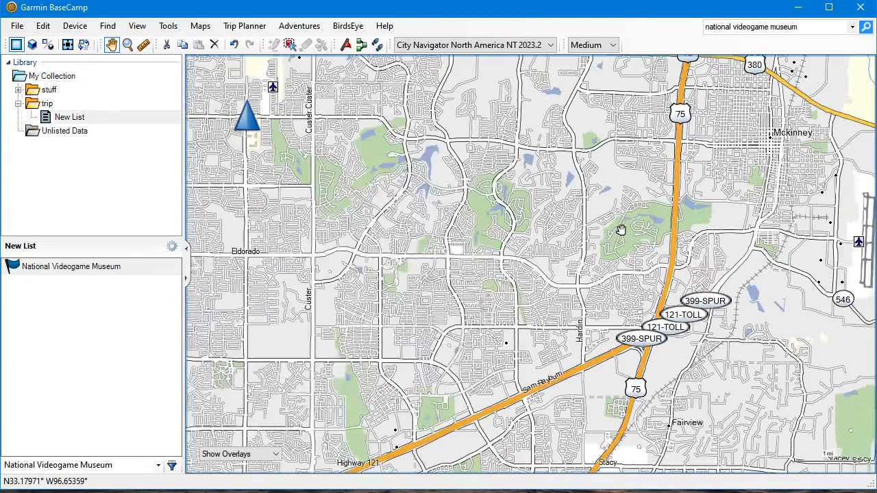
left_click(775, 28)
type("dunkin")
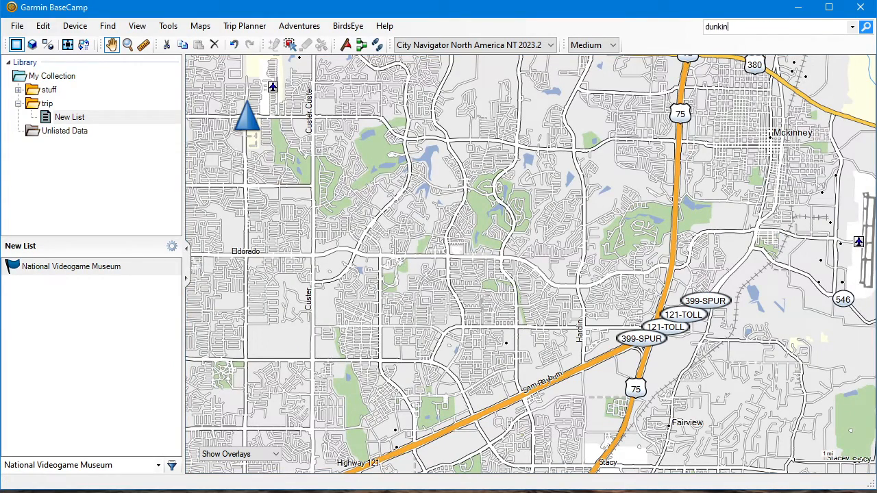
key("Return")
left_click(642, 135)
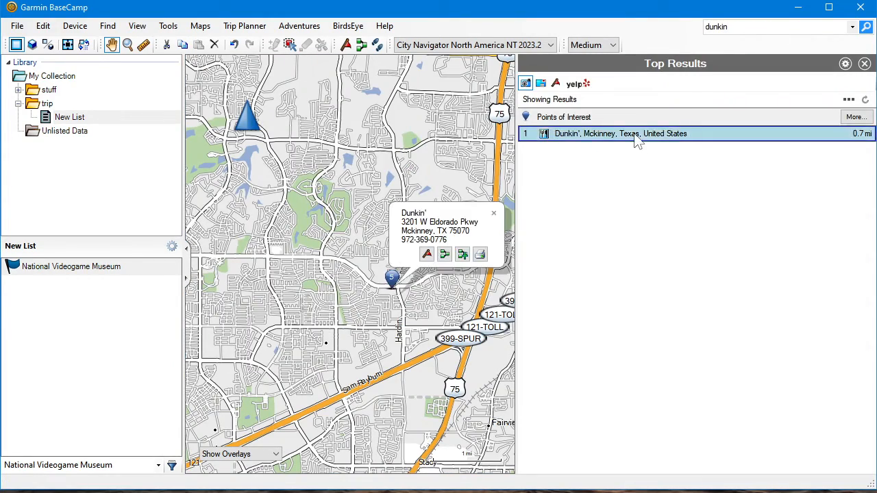
left_click(428, 255)
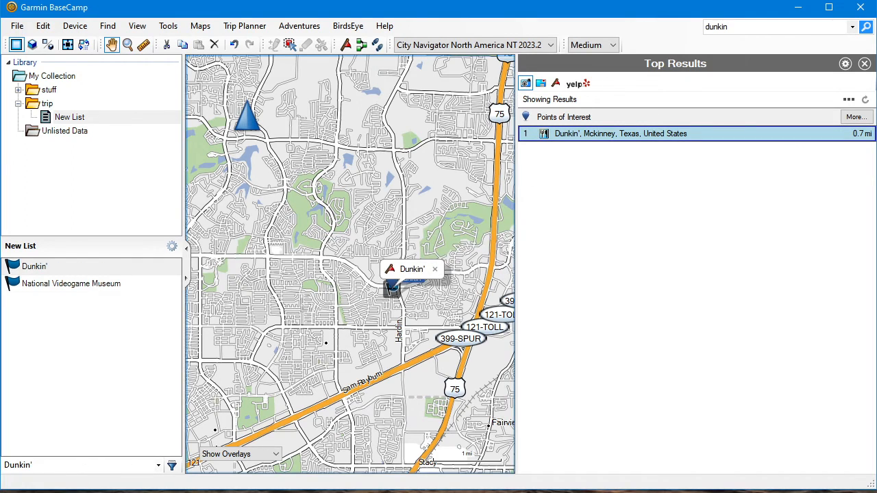
left_click(864, 63)
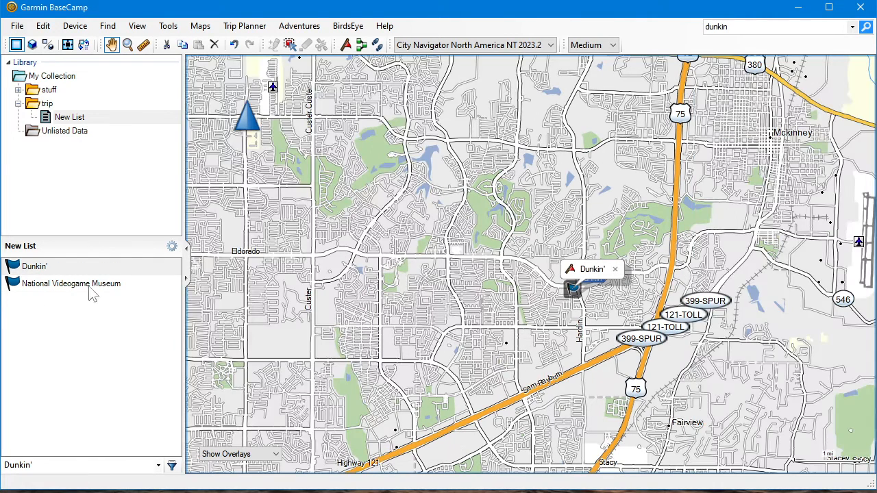
Create a route from the two selected waypoints, Dunkin' and National Videogame Museum
left_click(40, 286)
left_click(41, 269)
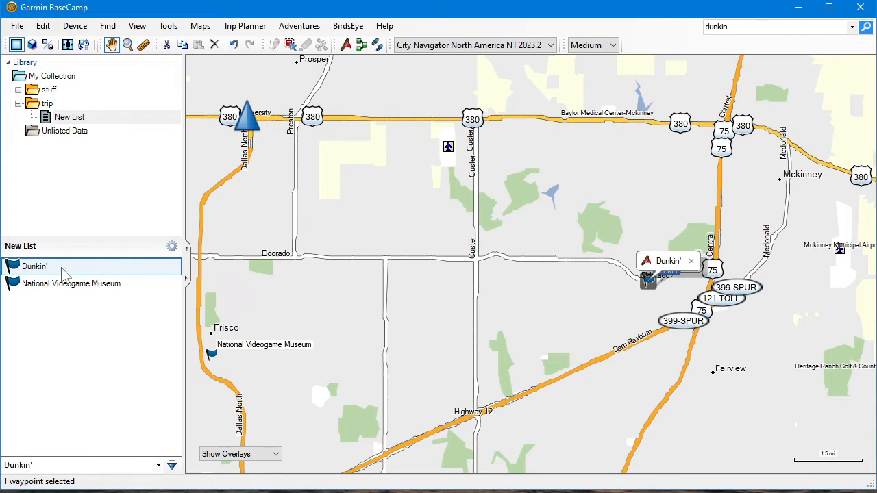
left_click(73, 287, "shift")
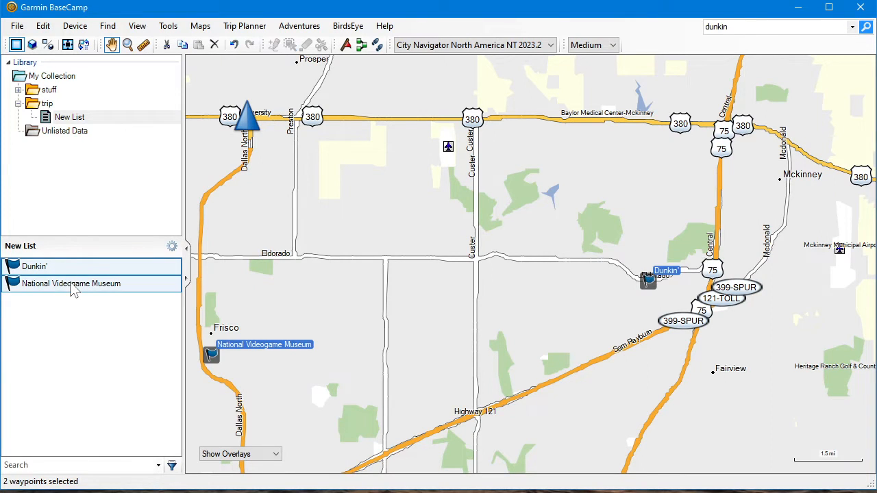
right_click(72, 284)
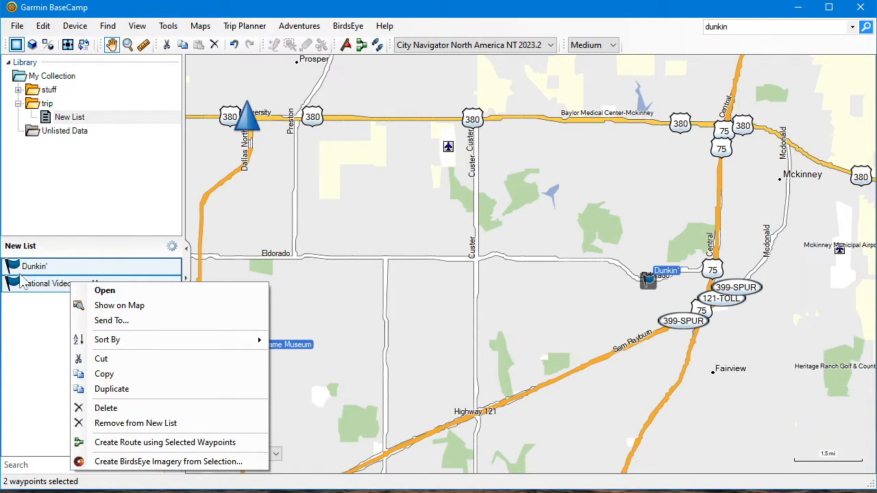
left_click(137, 443)
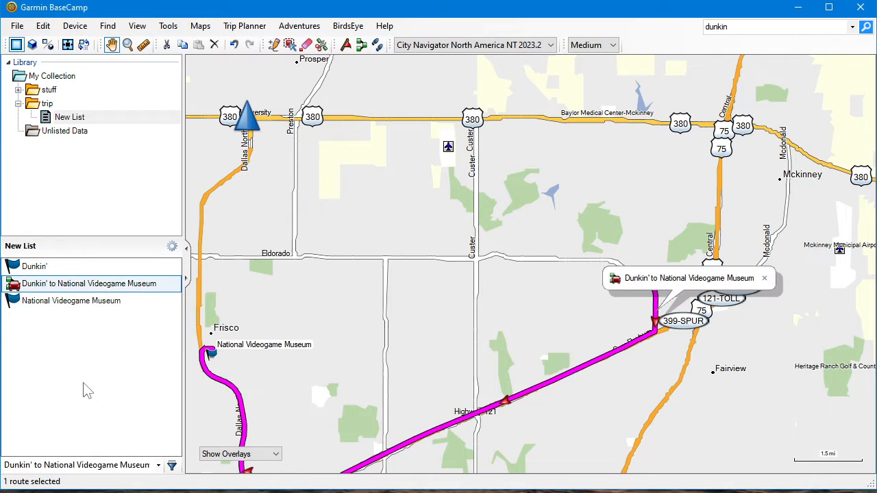
Reorder the route's via points so National Videogame Museum comes before Dunkin', and recalculate the route
left_click_drag(440, 359, 524, 224)
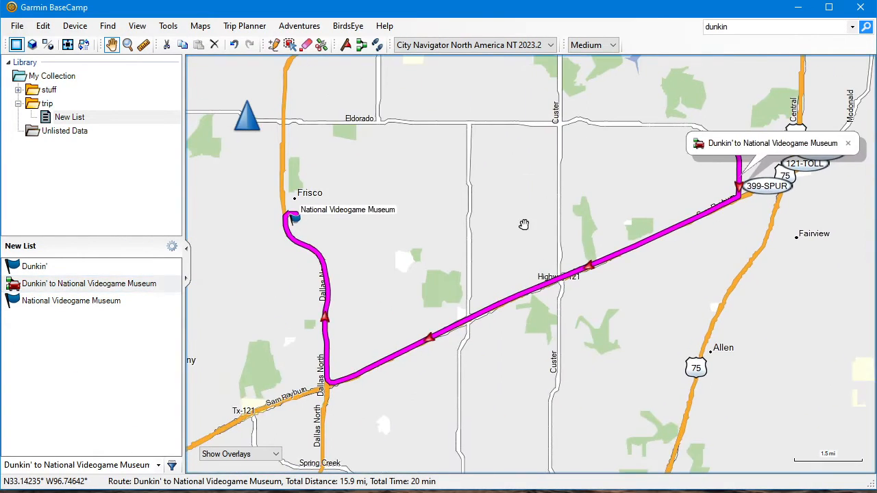
double_click(49, 285)
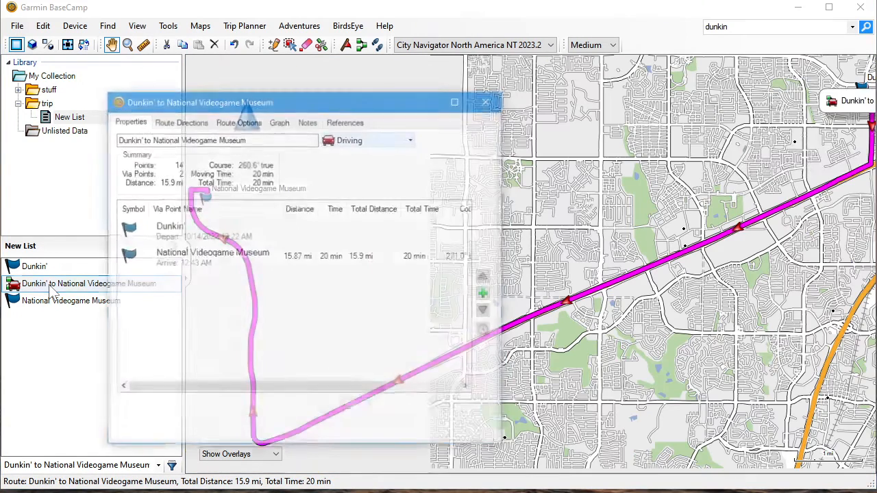
left_click(177, 266)
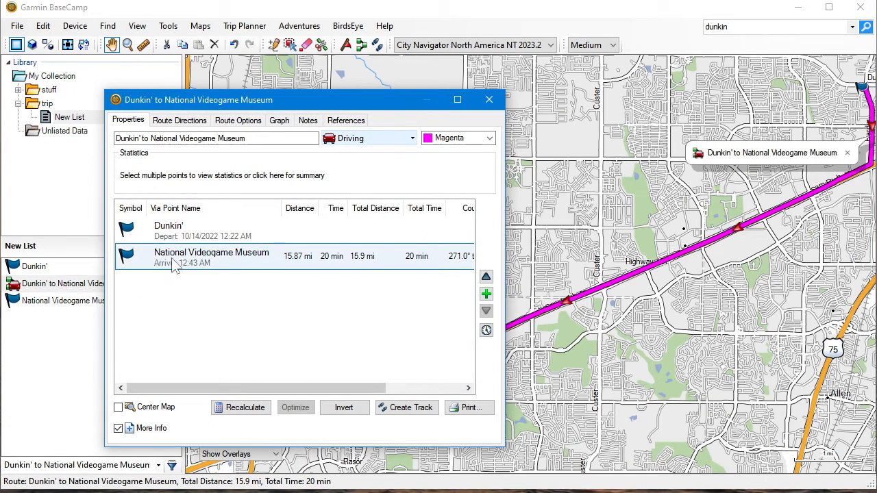
left_click(485, 278)
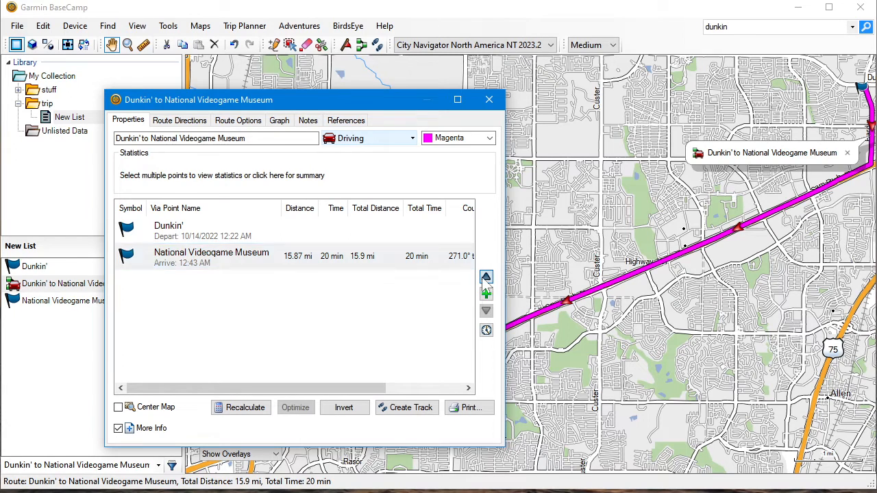
left_click(236, 408)
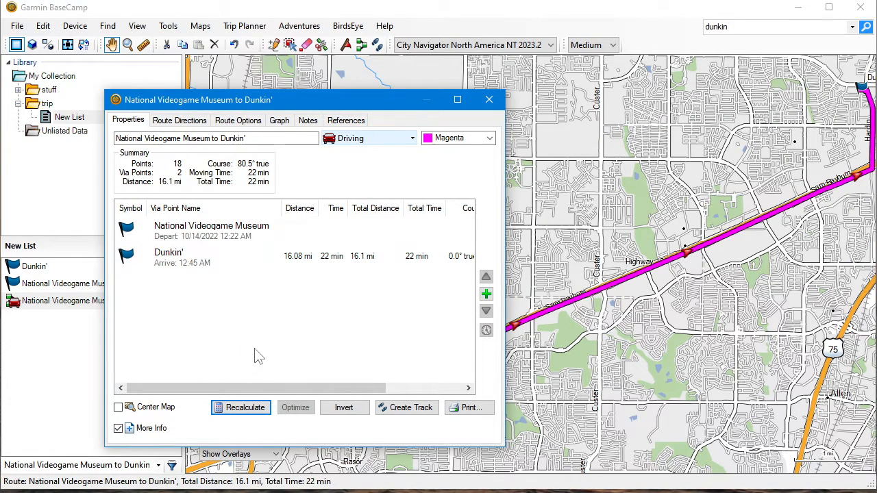
left_click(489, 99)
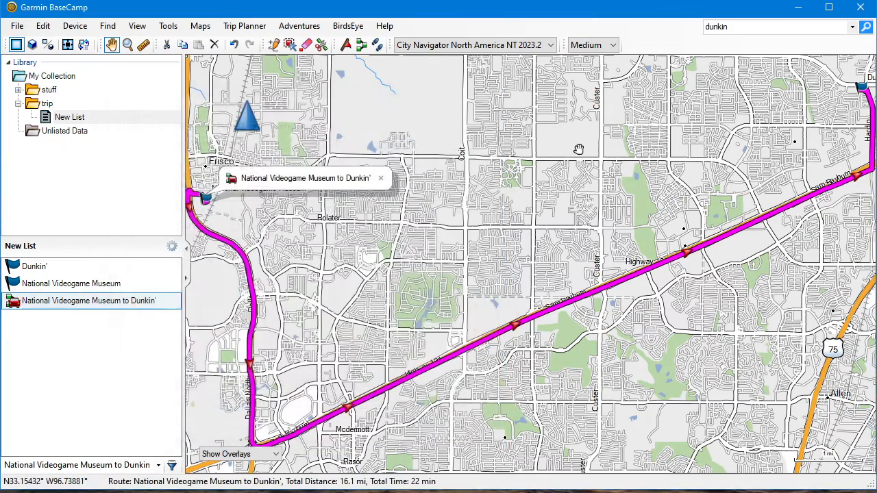
Delete the National Videogame Museum and Dunkin' waypoints from the collection, keeping only the route in New List
scroll(569, 164, "down", 4)
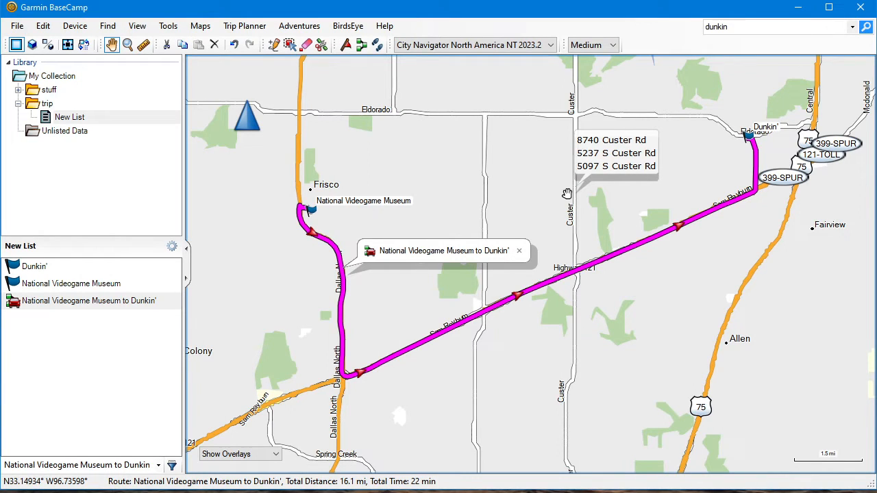
left_click(66, 284)
left_click(12, 268)
left_click(30, 287)
left_click(23, 265)
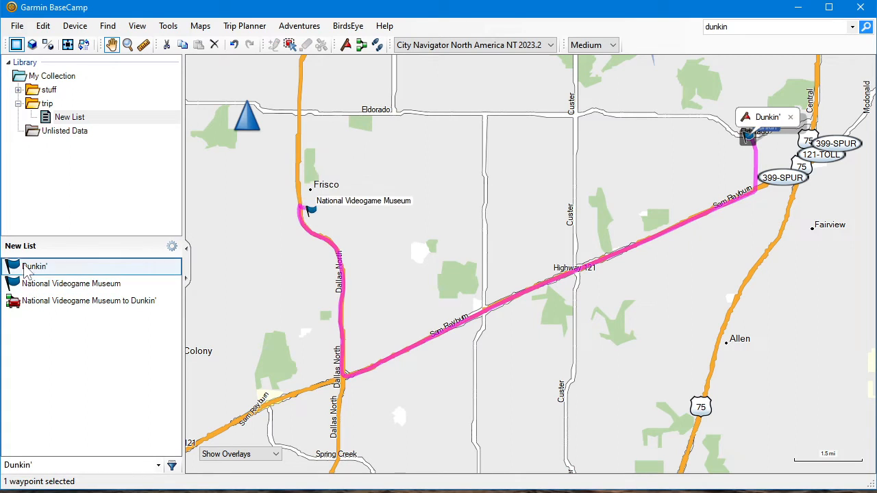
left_click(59, 287)
right_click(59, 290)
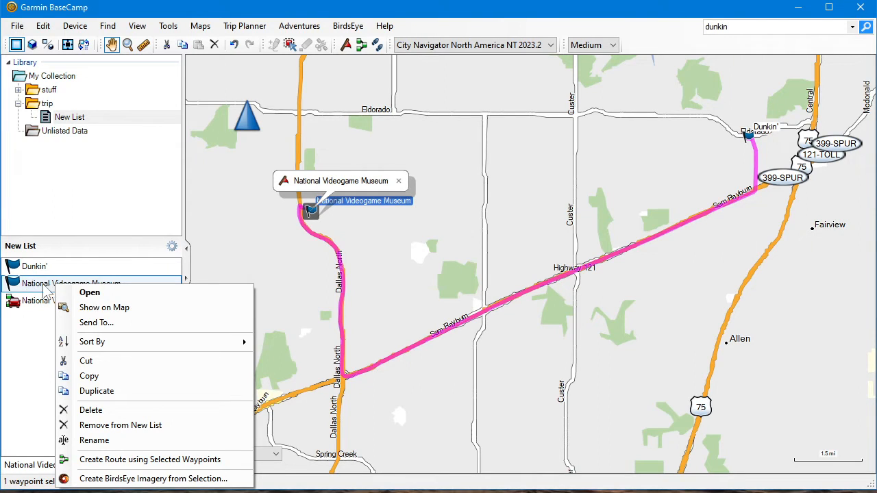
left_click(91, 410)
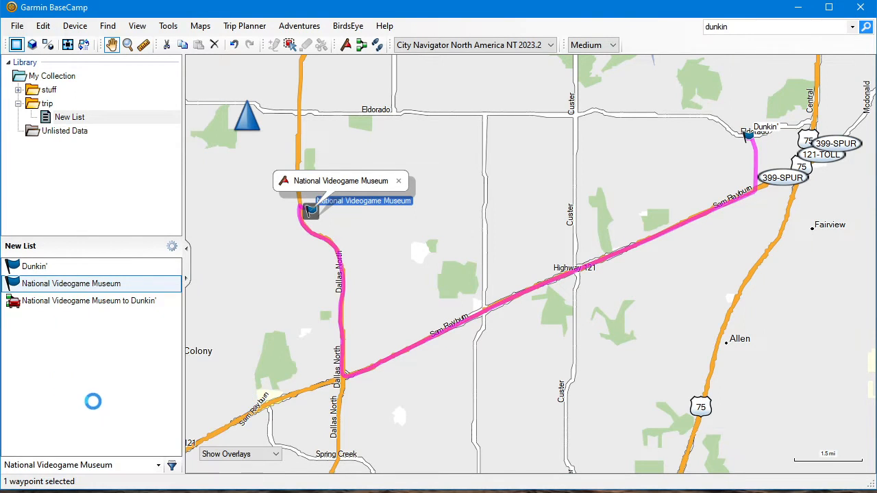
left_click(45, 269)
right_click(42, 272)
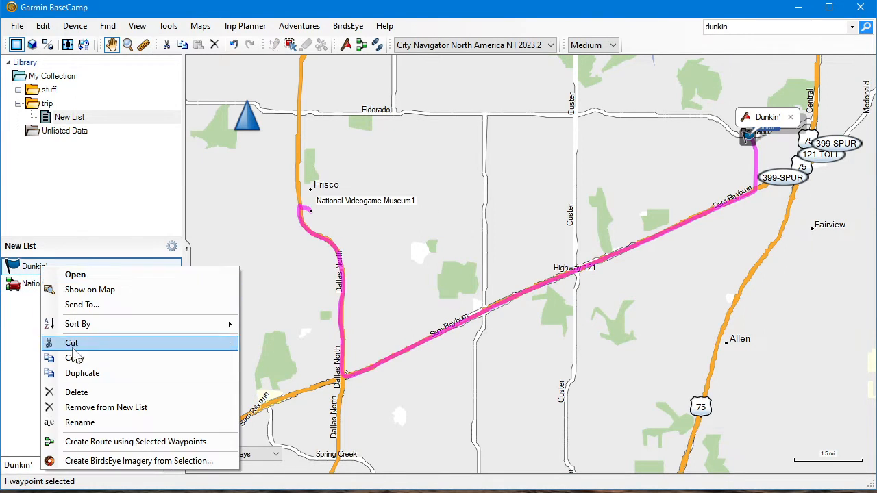
left_click(77, 391)
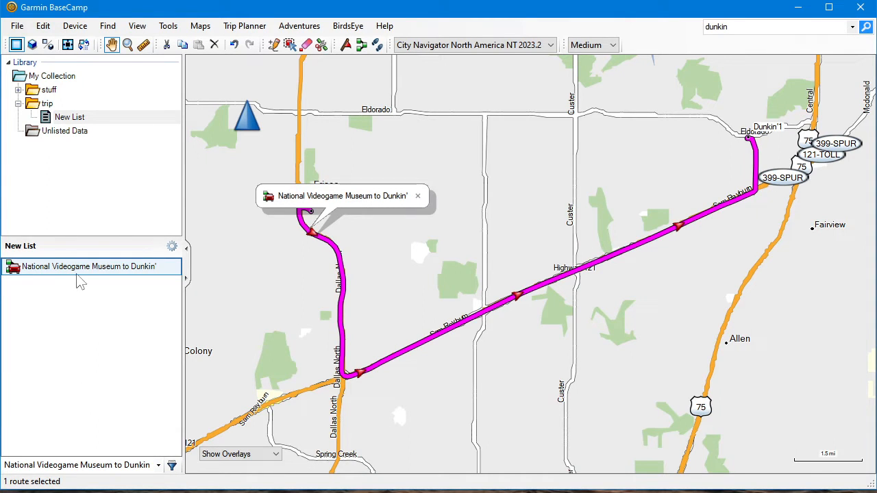
In the route's properties, rename the starting via point to "National Videogame Museum"
double_click(76, 272)
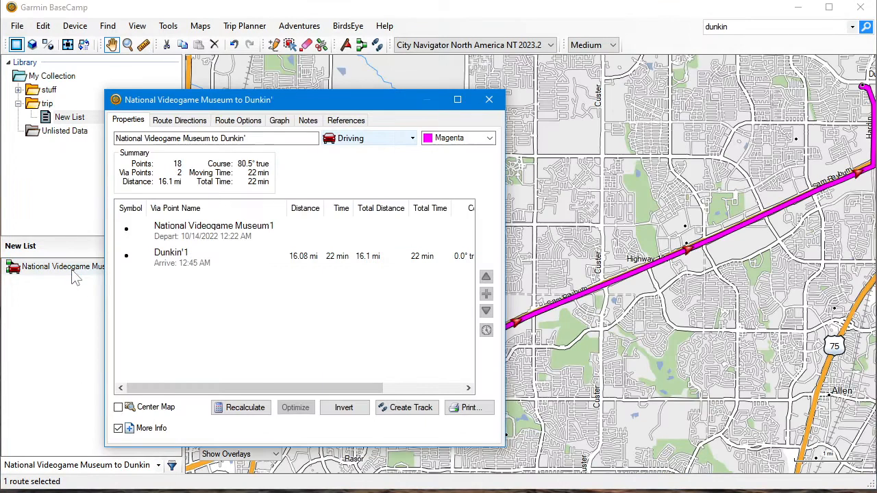
left_click(241, 237)
left_click(212, 270)
left_click(195, 236)
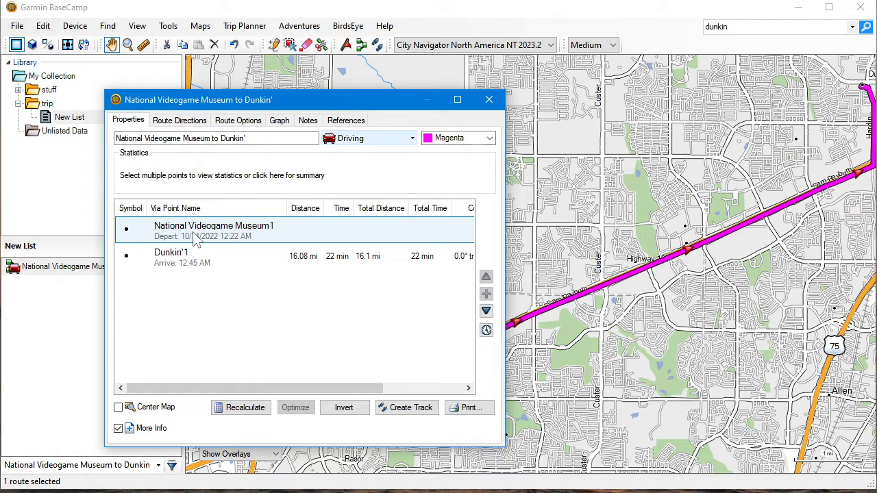
right_click(195, 236)
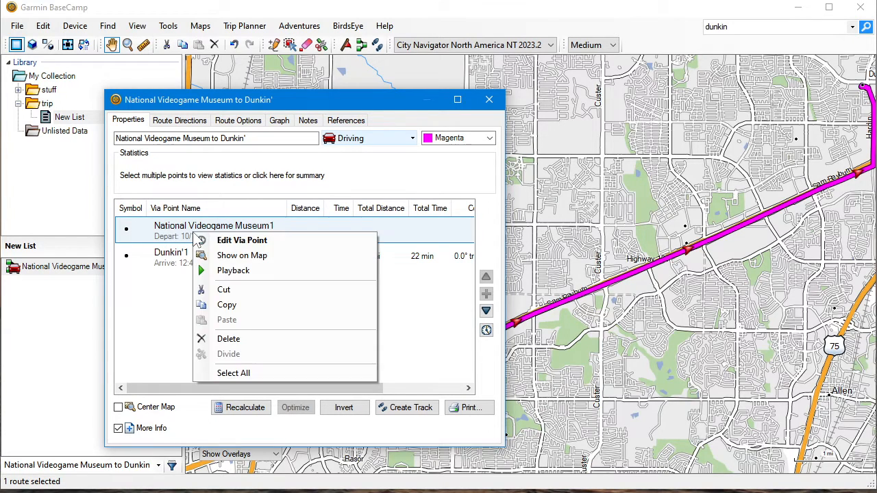
left_click(162, 266)
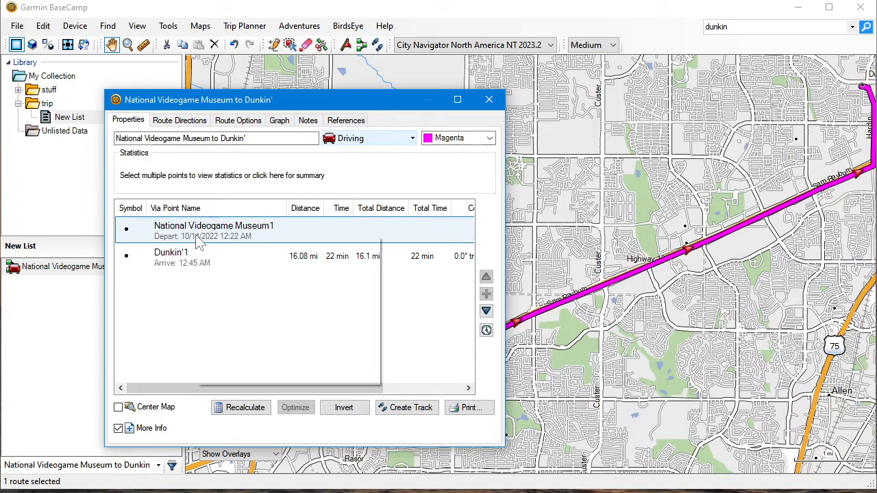
right_click(196, 236)
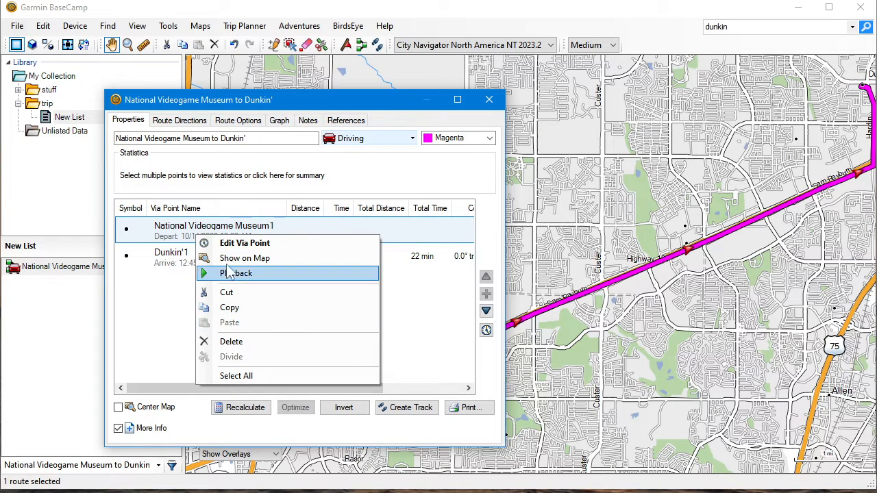
left_click(236, 244)
left_click(459, 197)
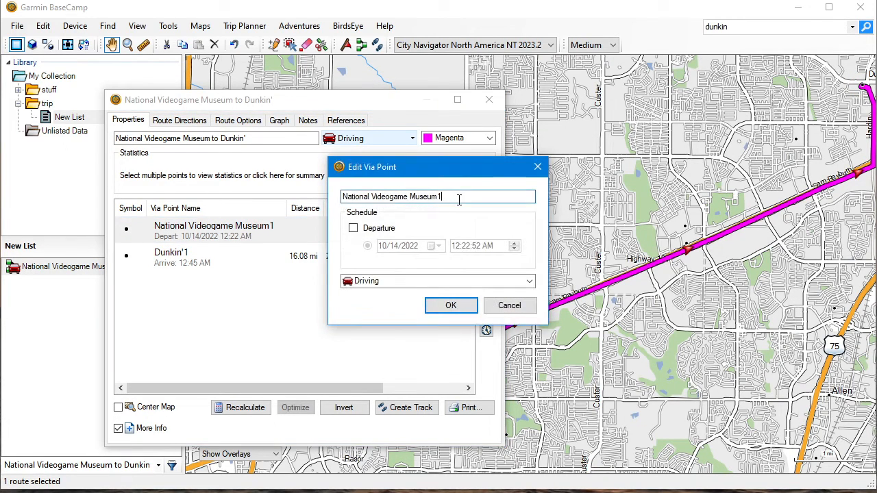
left_click(452, 306)
Rename the route's destination via point to "Dunkin'" and close the route's properties
left_click(205, 268)
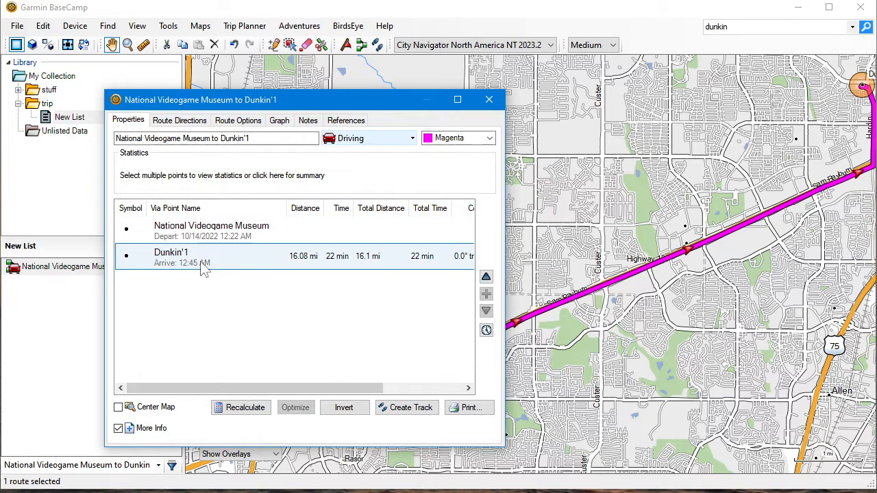
right_click(201, 261)
left_click(227, 268)
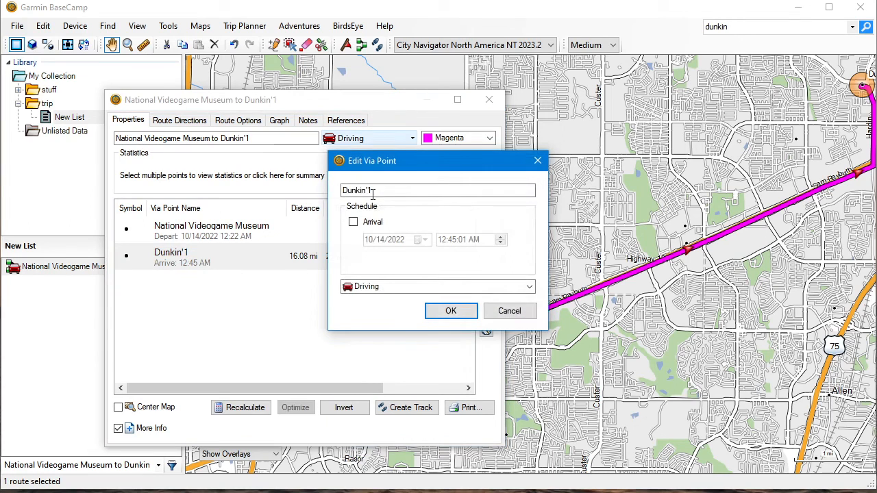
left_click(394, 190)
key("BackSpace")
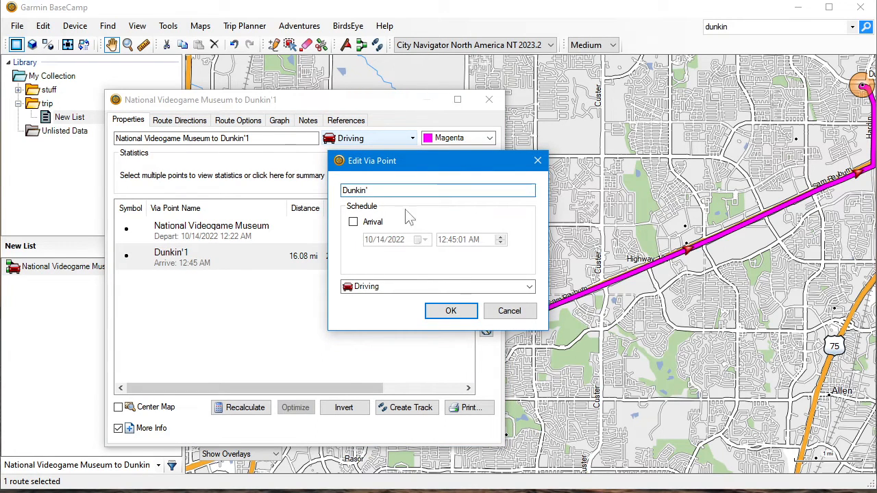
left_click(451, 313)
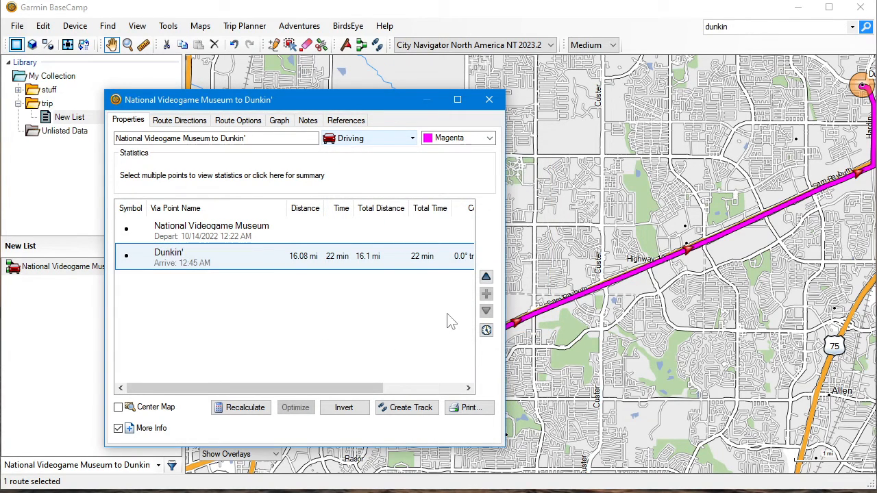
left_click(210, 231)
left_click(208, 253)
left_click(196, 239)
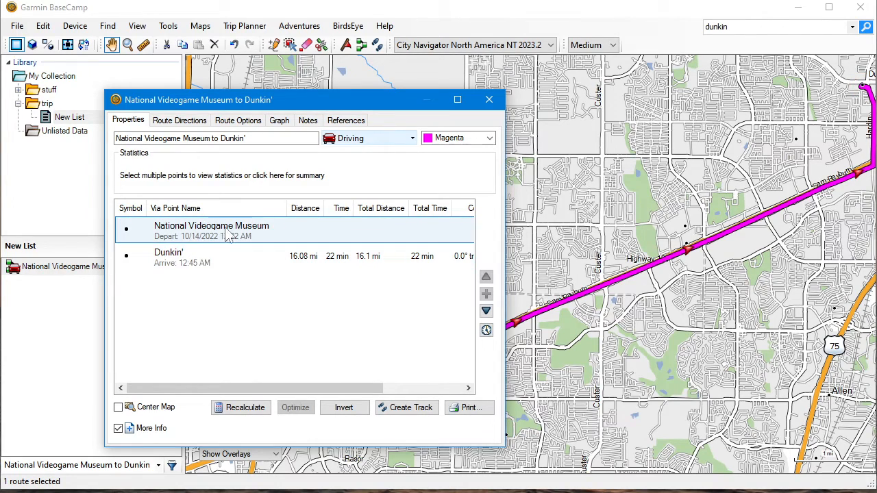
left_click(489, 99)
Switch the National Videogame Museum to Dunkin' route to customized route options, add toll roads to its avoidances, and close its properties
scroll(492, 211, "down", 1)
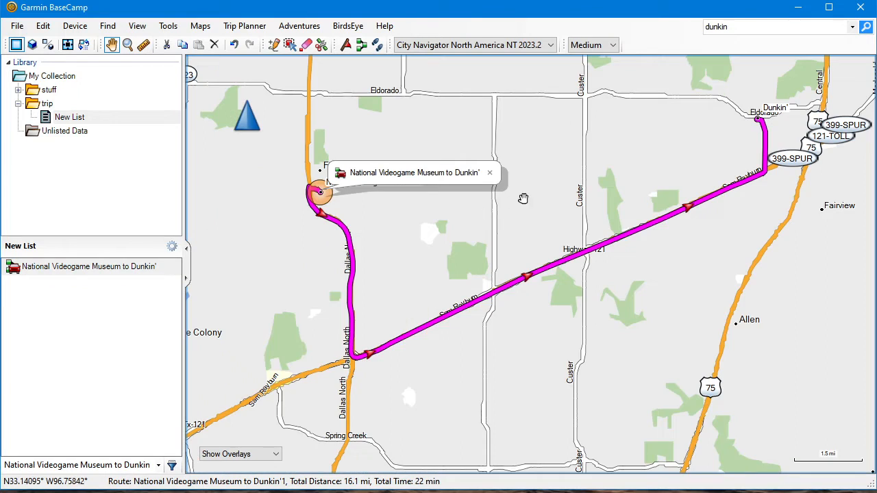
left_click_drag(523, 198, 506, 237)
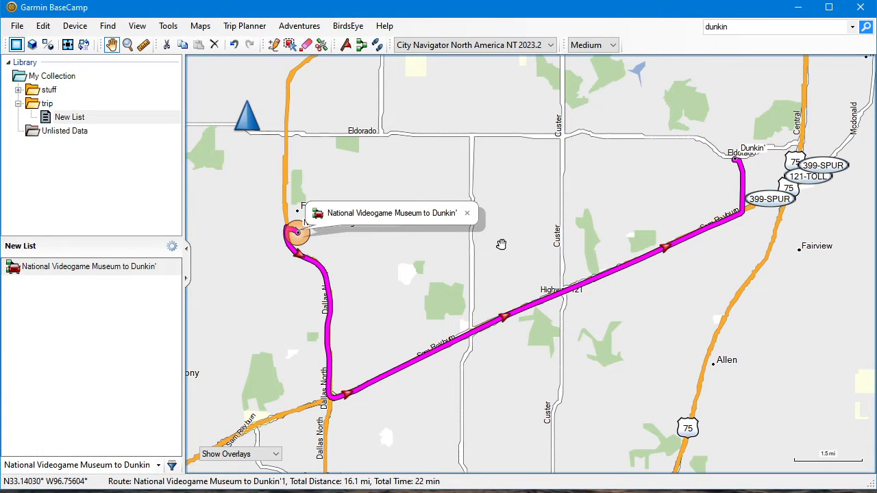
double_click(104, 271)
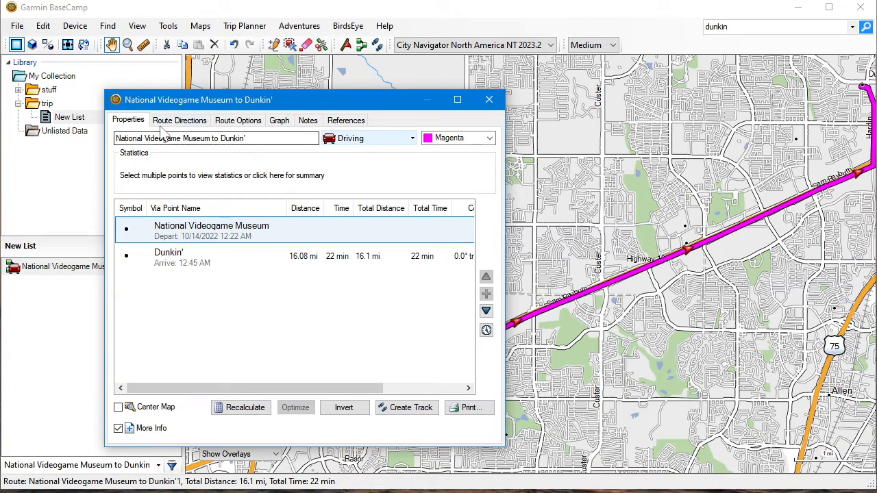
left_click(240, 121)
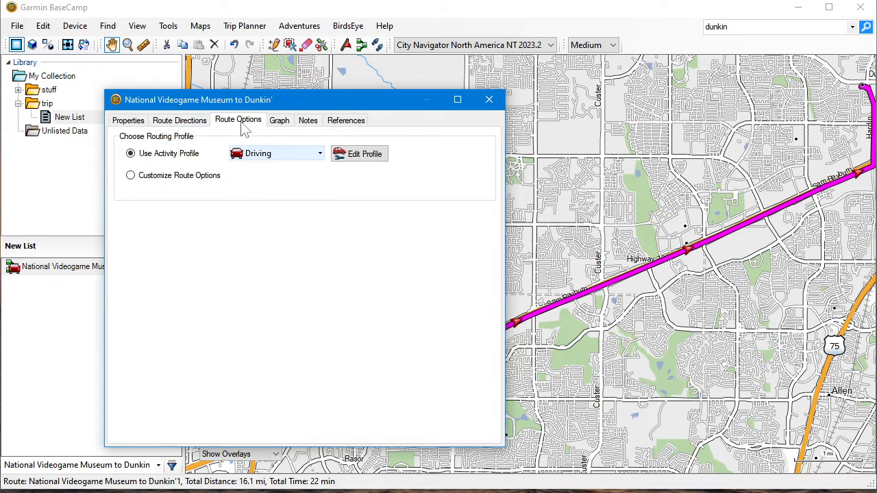
left_click(161, 175)
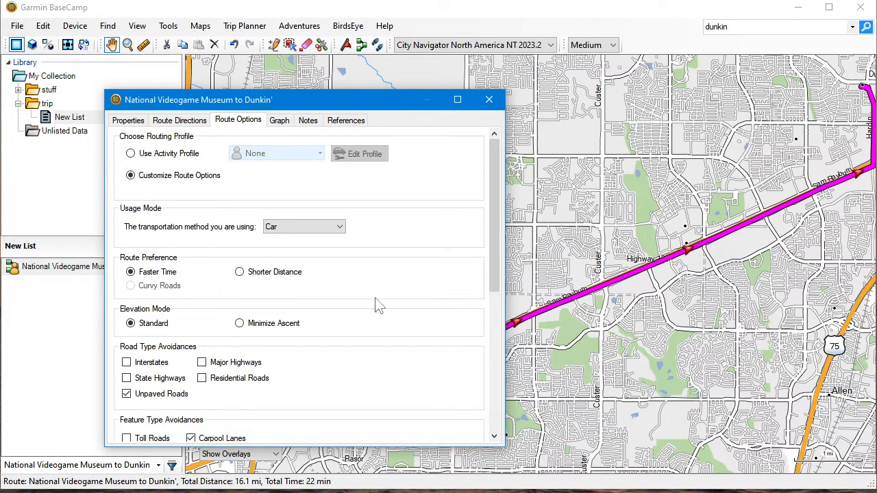
left_click_drag(490, 263, 492, 306)
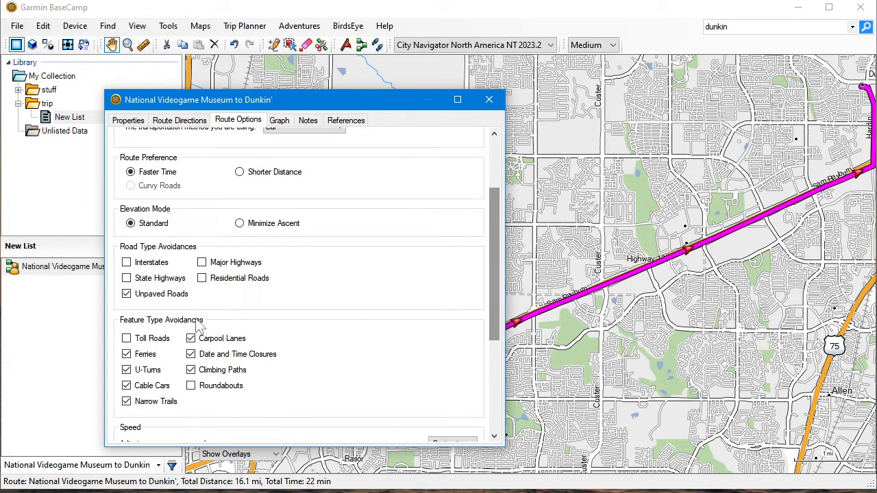
left_click(144, 338)
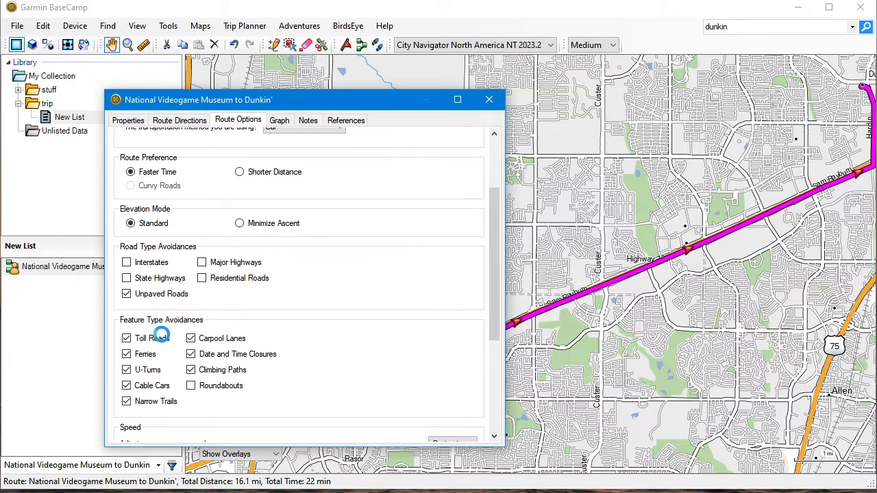
left_click_drag(496, 259, 498, 290)
left_click(488, 99)
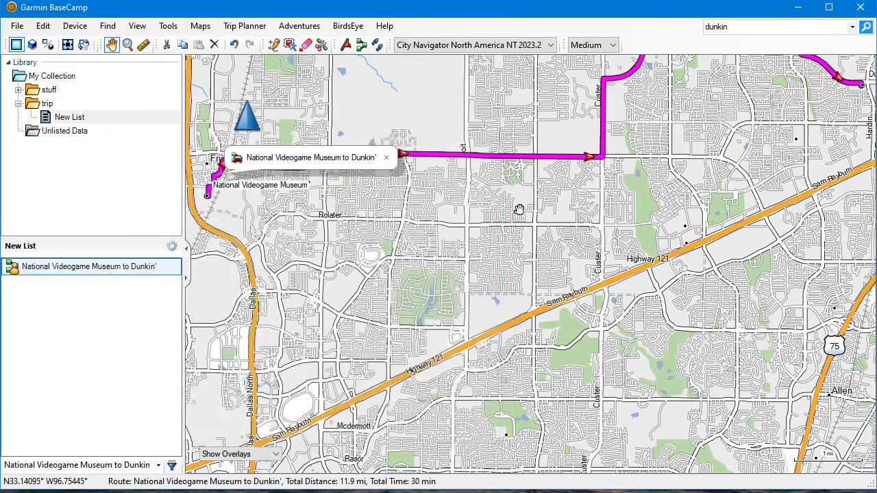
Examine the toll-free route's path on the map between Dunkin' and National Videogame Museum
left_click_drag(518, 209, 474, 342)
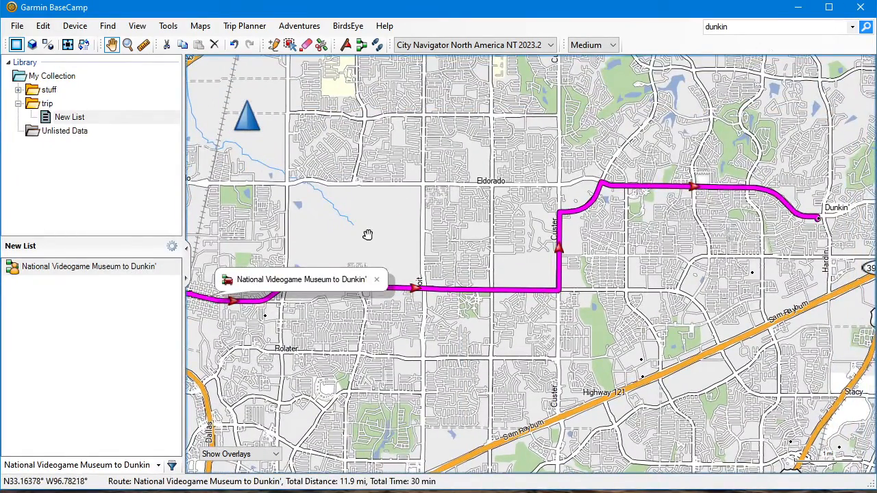
scroll(448, 210, "down", 2)
scroll(522, 268, "up", 2)
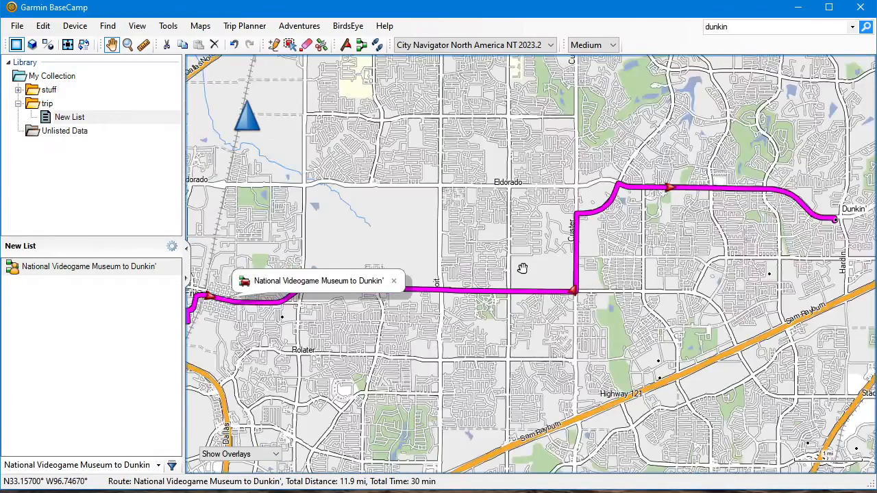
scroll(522, 268, "up", 1)
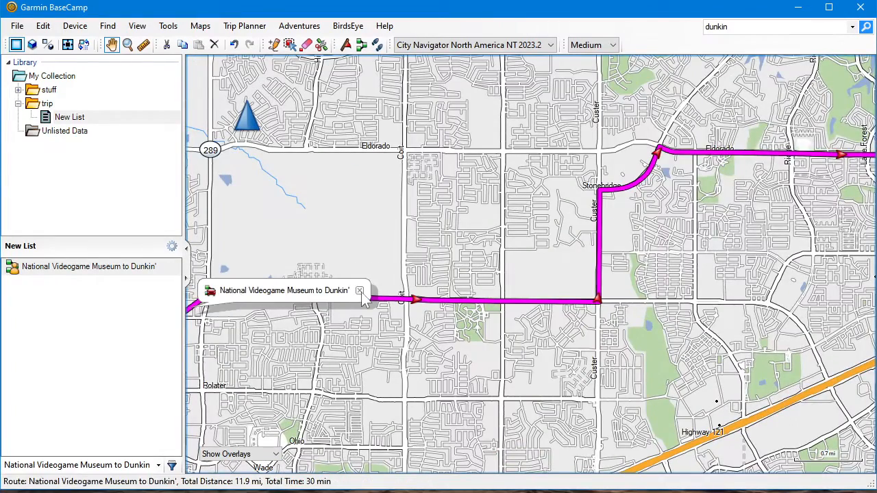
left_click_drag(355, 242, 533, 231)
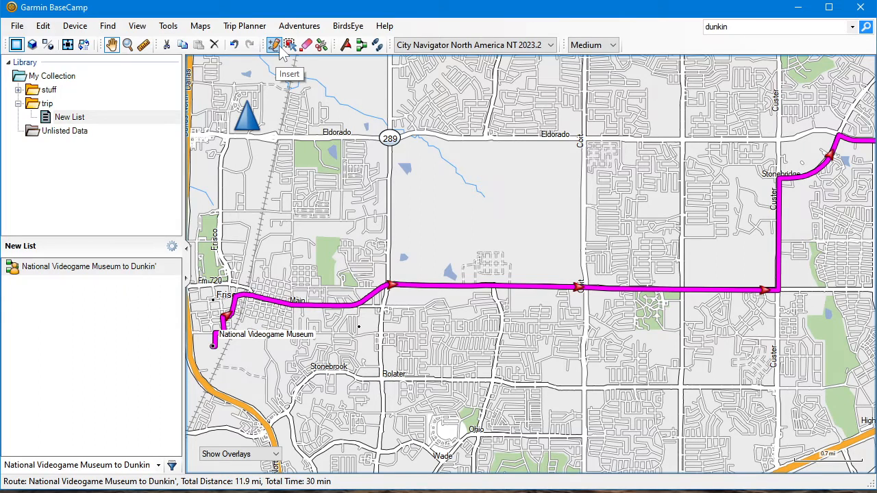
left_click(169, 26)
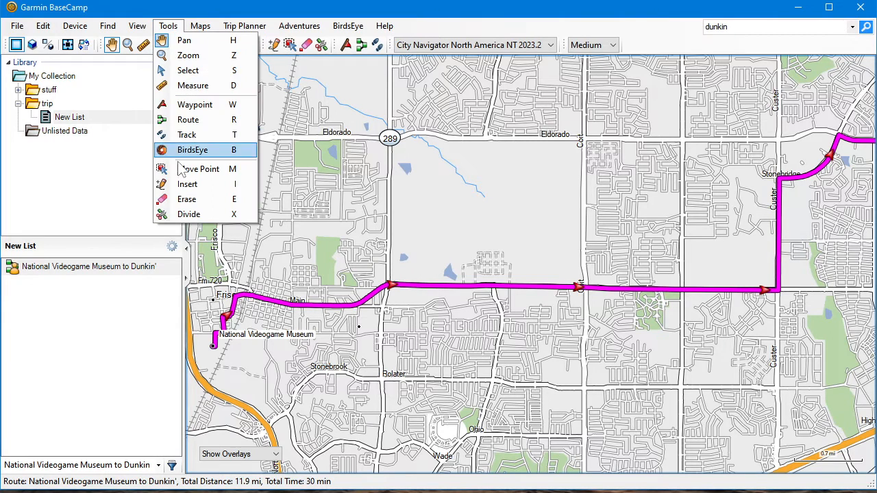
left_click(183, 40)
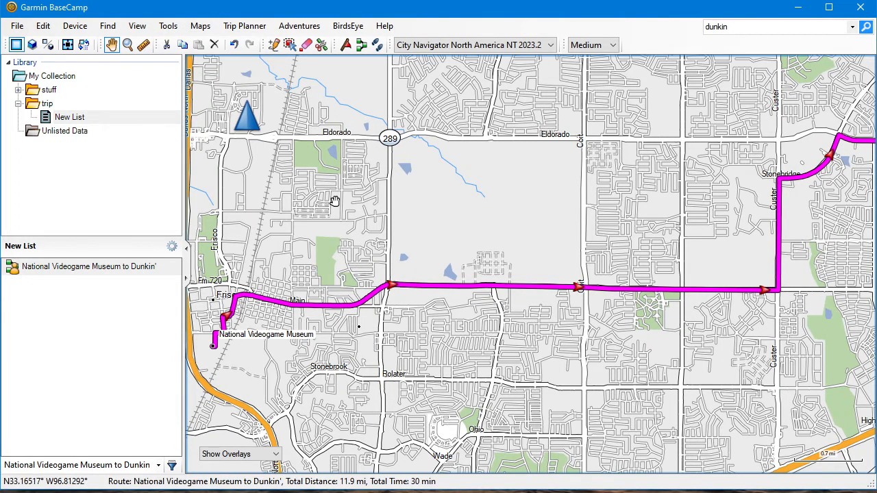
Insert a via point into the route on Eldorado Pkwy, between Turf Ln and Hillcrest Rd
left_click(169, 26)
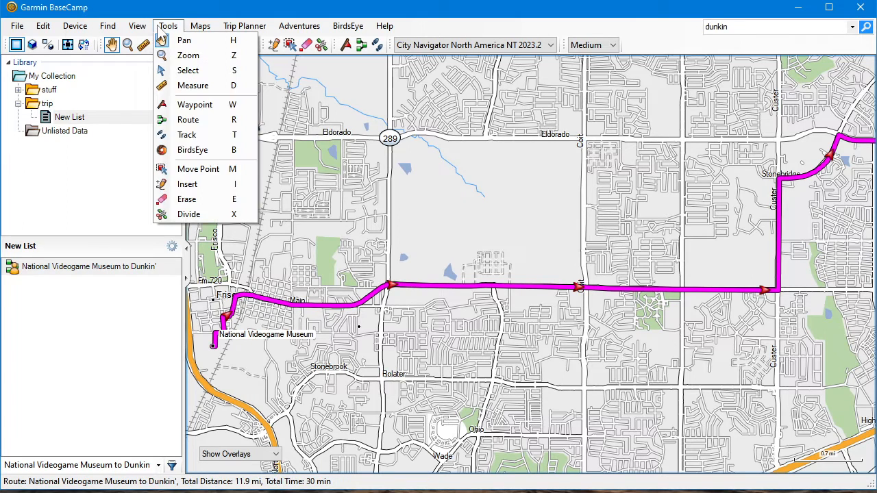
left_click(187, 184)
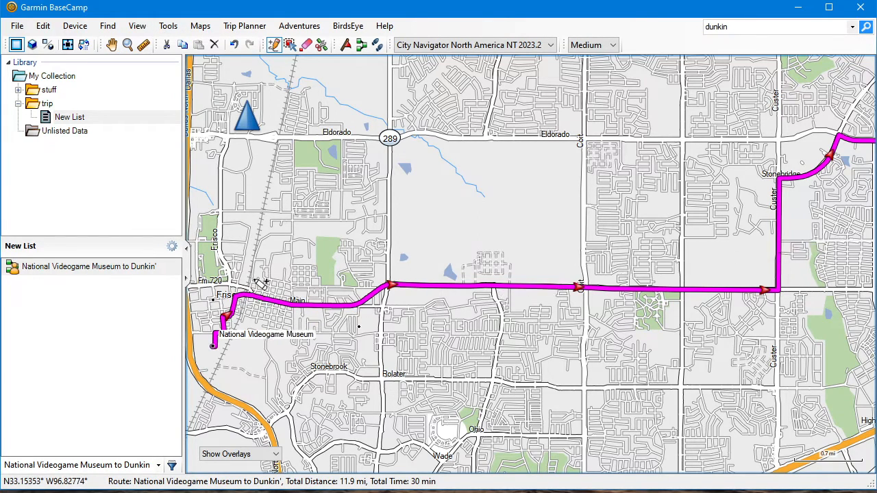
scroll(323, 231, "down", 1)
scroll(476, 199, "down", 1)
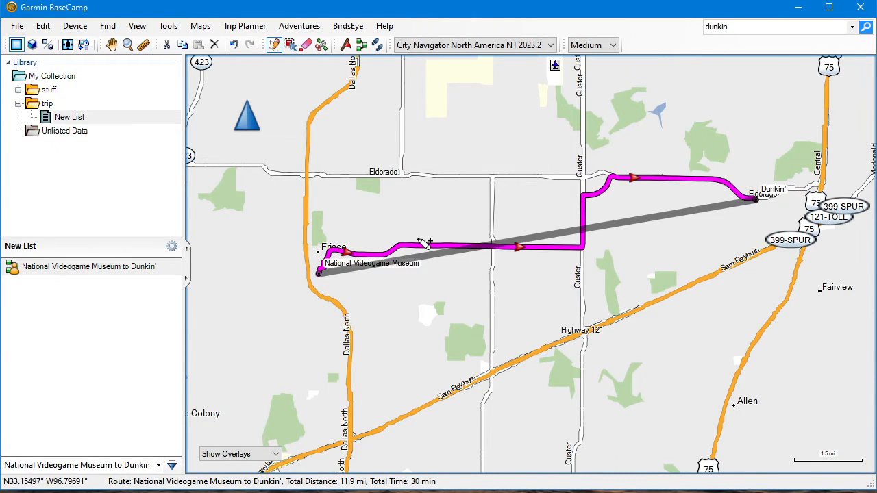
scroll(419, 244, "up", 2)
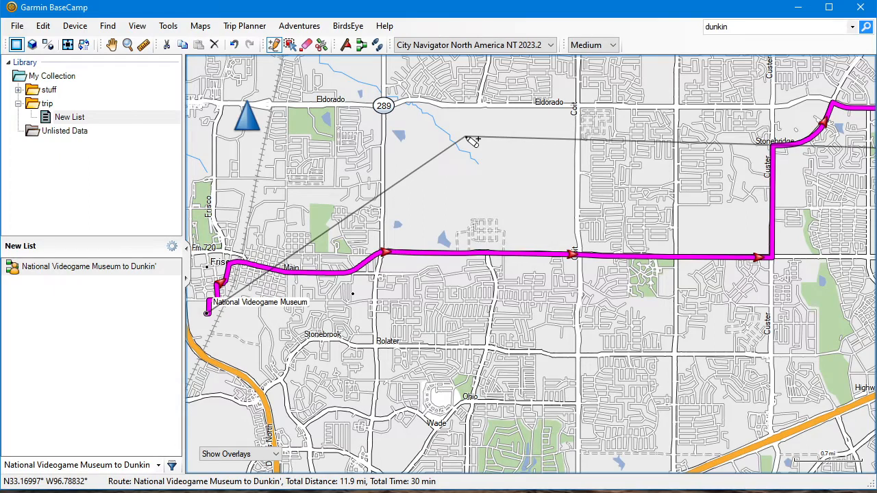
key("Up")
key("Up")
key("Up")
key("Down")
key("Down")
key("Down")
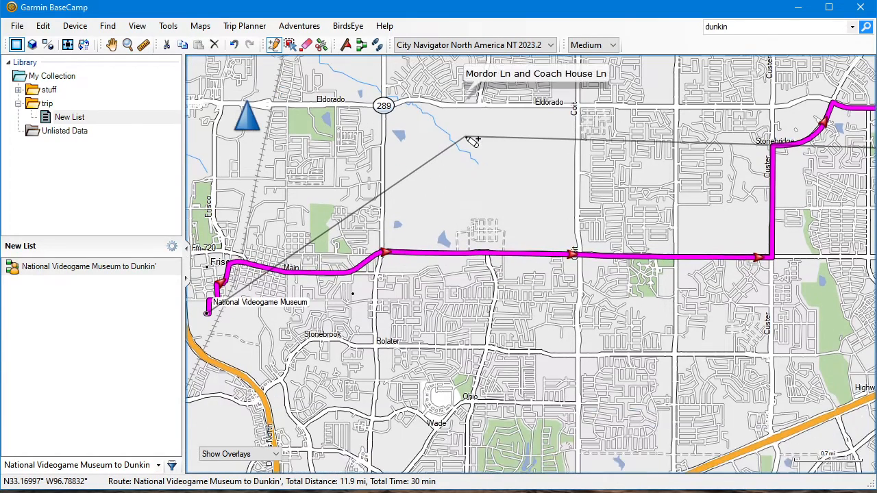
key("Up")
key("Up")
key("Up")
key("Up")
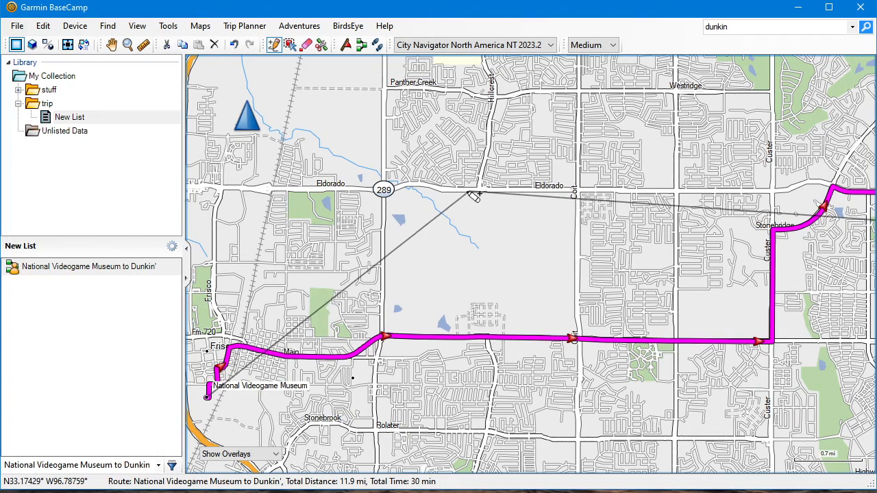
scroll(471, 193, "up", 1)
scroll(471, 193, "up", 3)
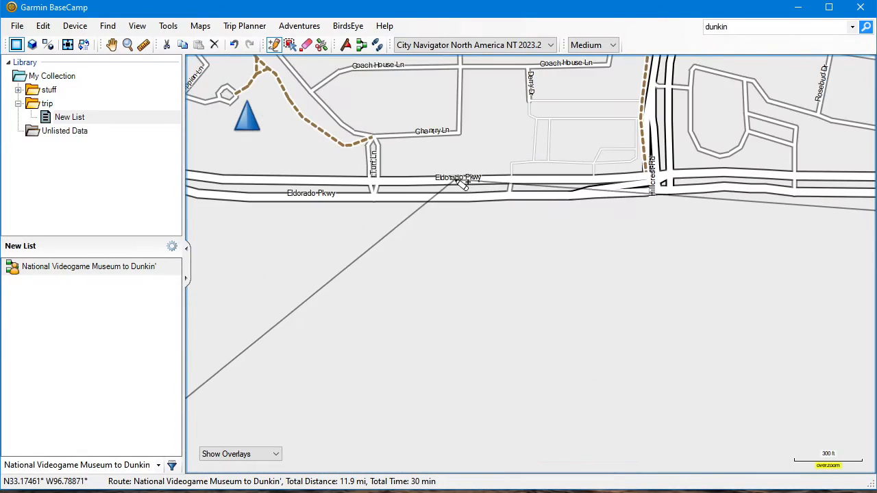
left_click(455, 179)
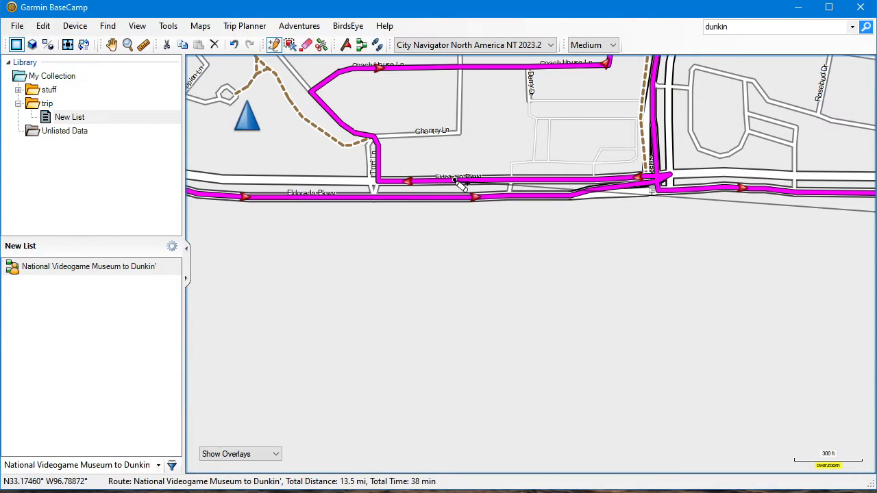
Check the detour around the inserted Eldorado Pkwy via point and undo its insertion
scroll(545, 296, "down", 2)
scroll(548, 296, "down", 2)
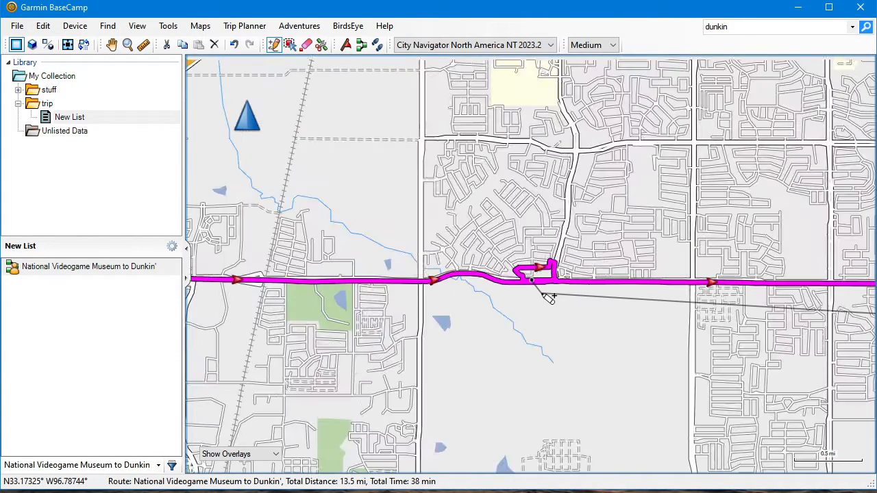
scroll(548, 296, "up", 1)
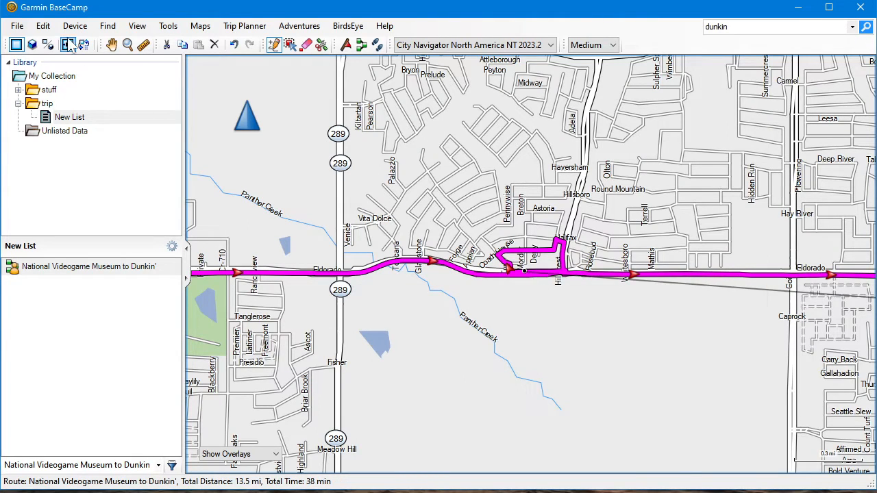
left_click(43, 25)
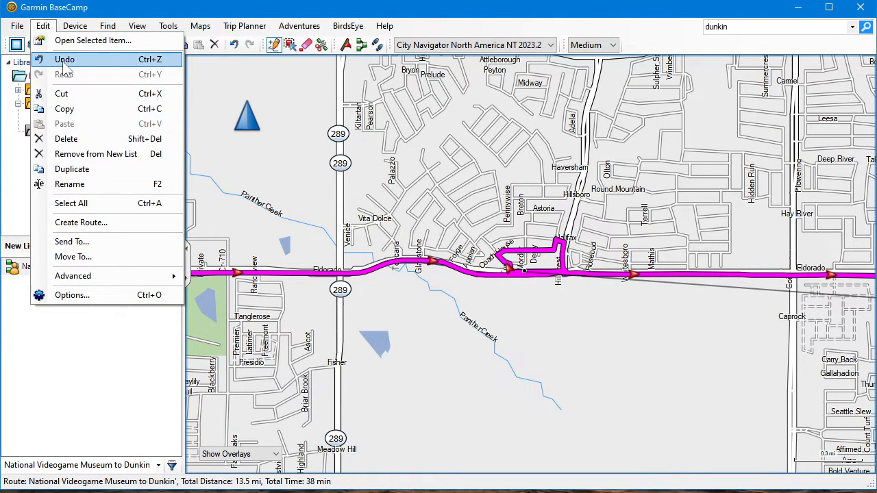
left_click(64, 59)
scroll(485, 334, "down", 1)
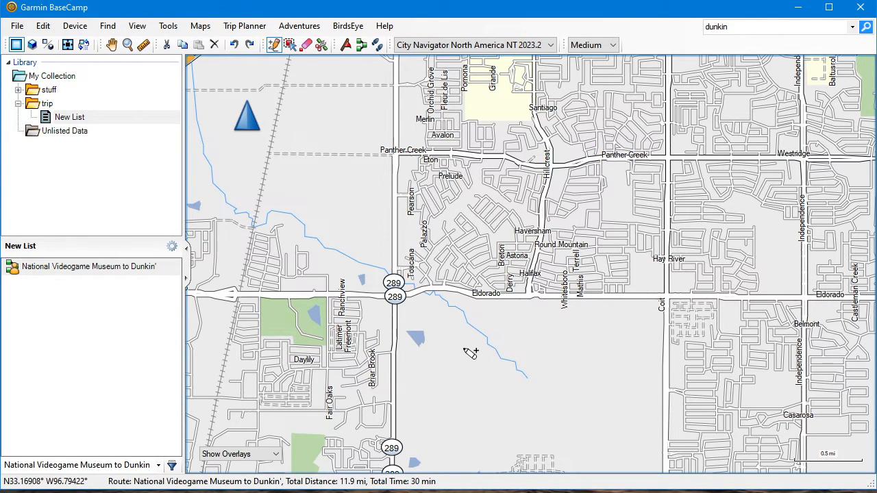
left_click(168, 26)
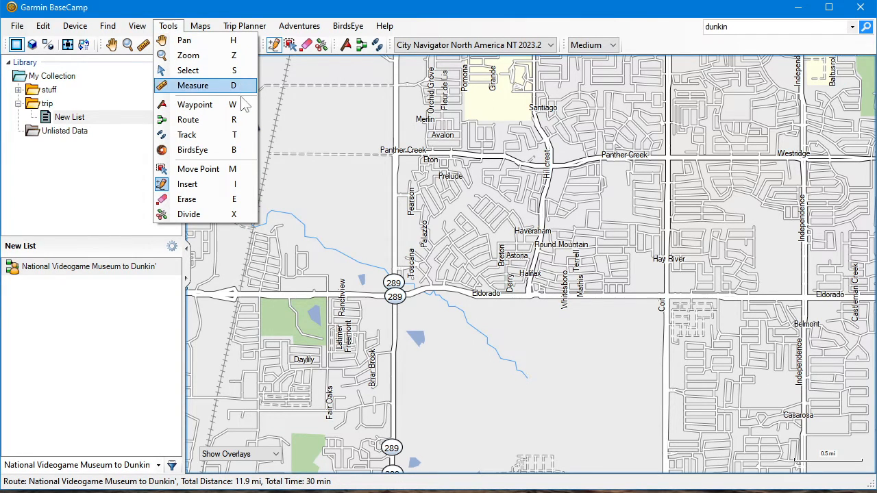
left_click(175, 28)
left_click(176, 28)
left_click(175, 27)
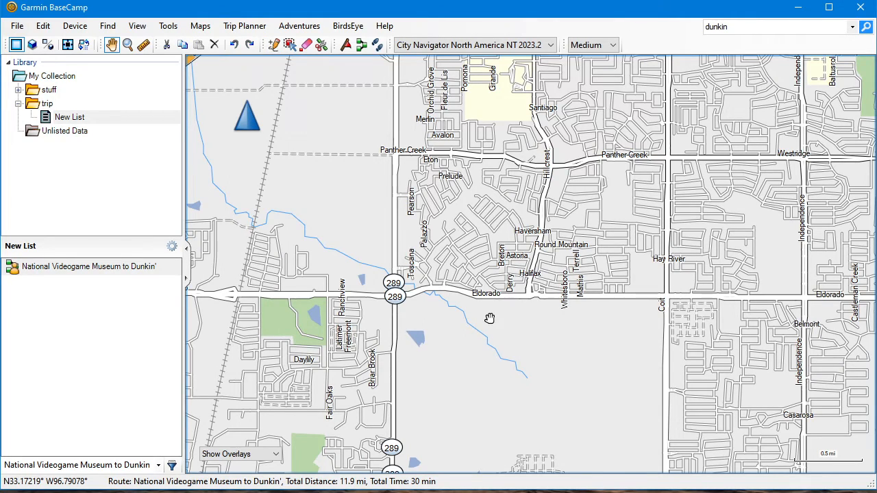
Insert a via point into the museum-to-Dunkin' leg on the westbound lanes of Eldorado Pkwy, just east of highway 289
left_click_drag(450, 341, 646, 169)
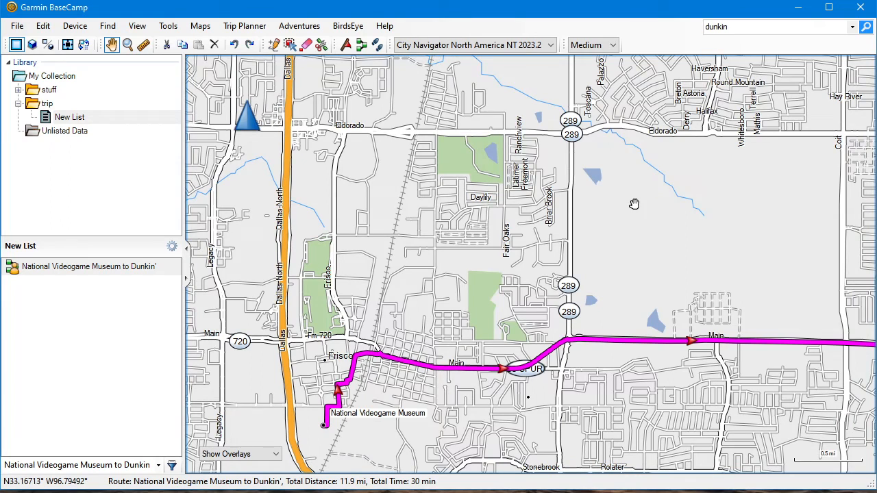
key("i")
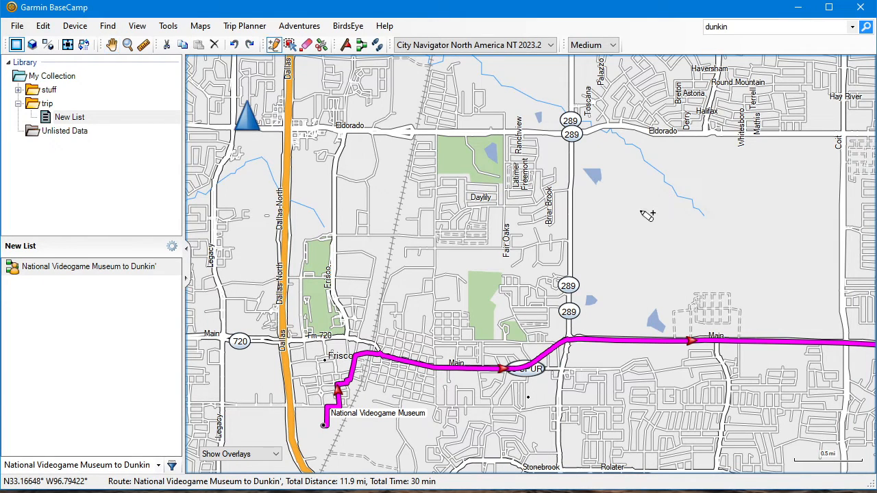
left_click(168, 26)
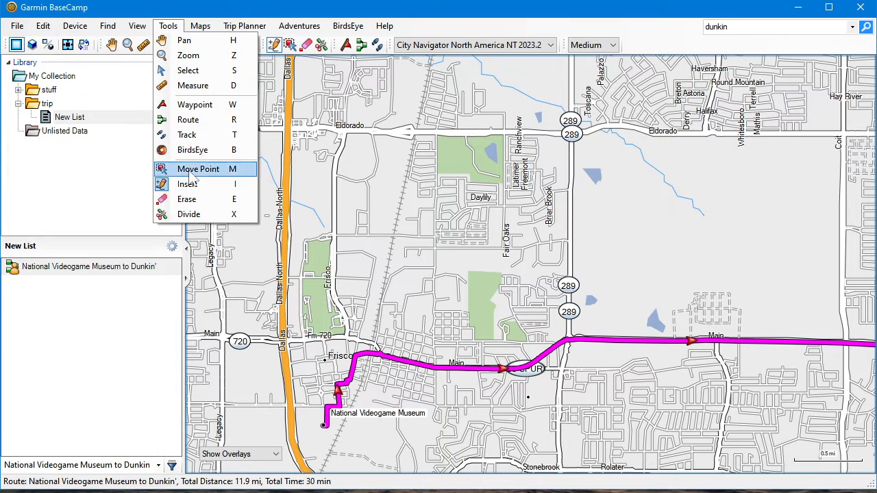
left_click(177, 28)
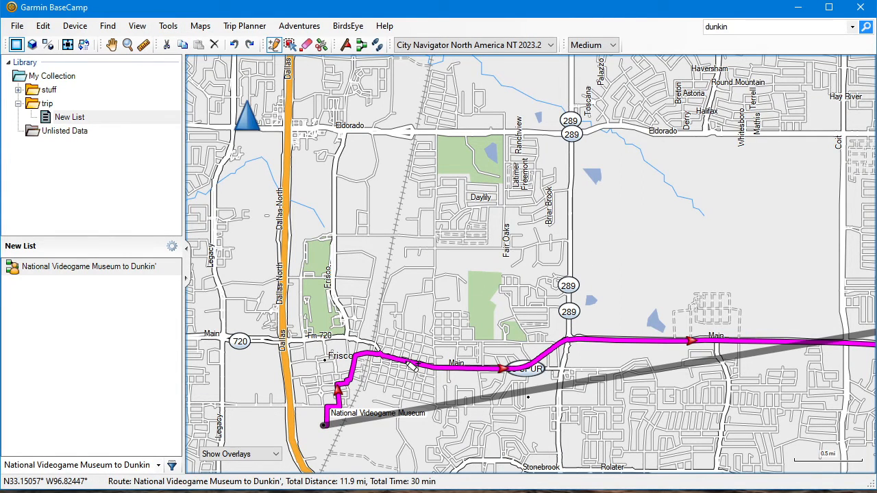
left_click(407, 362)
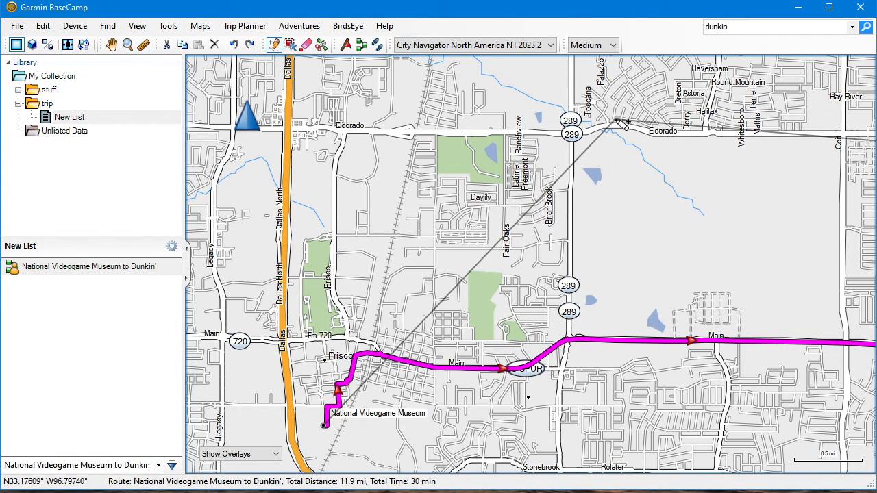
scroll(615, 124, "up", 5)
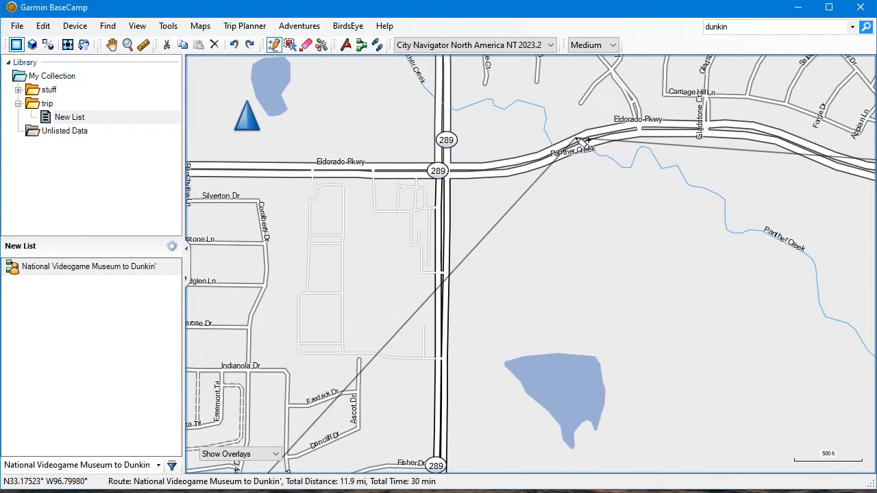
scroll(562, 146, "up", 2)
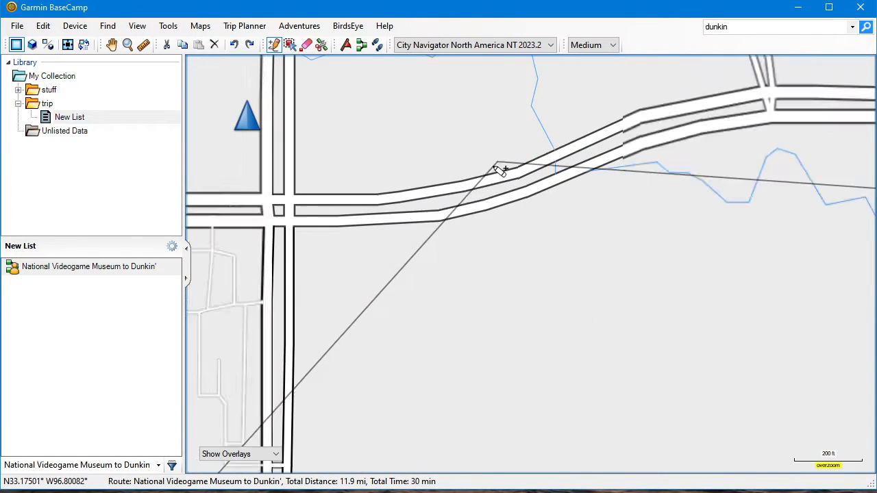
left_click(406, 198)
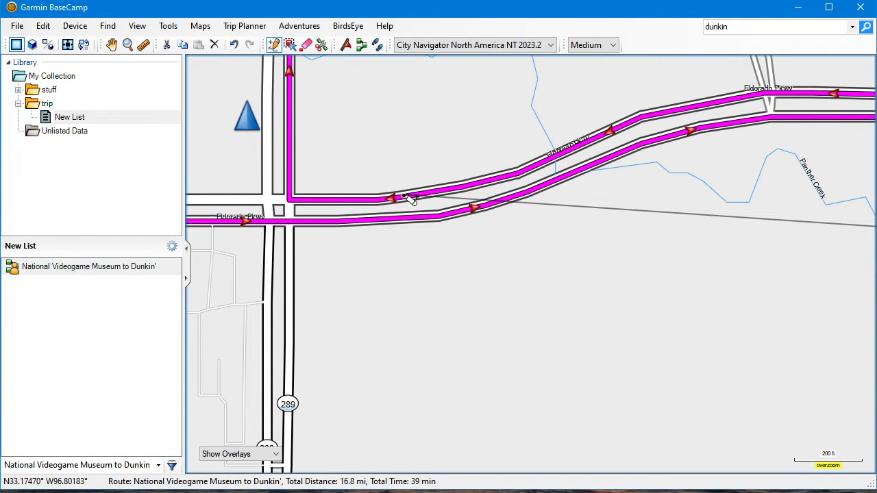
Undo the via point insertion on the westbound lanes of Eldorado Pkwy
left_click(43, 25)
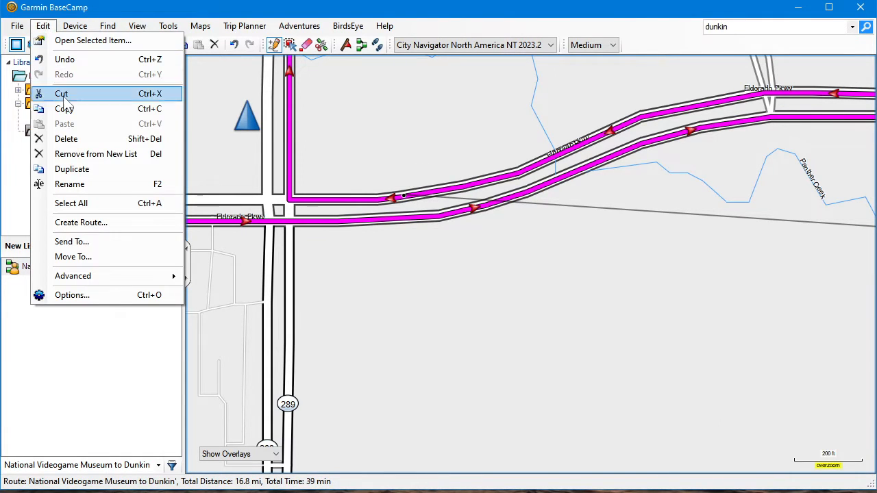
left_click(64, 60)
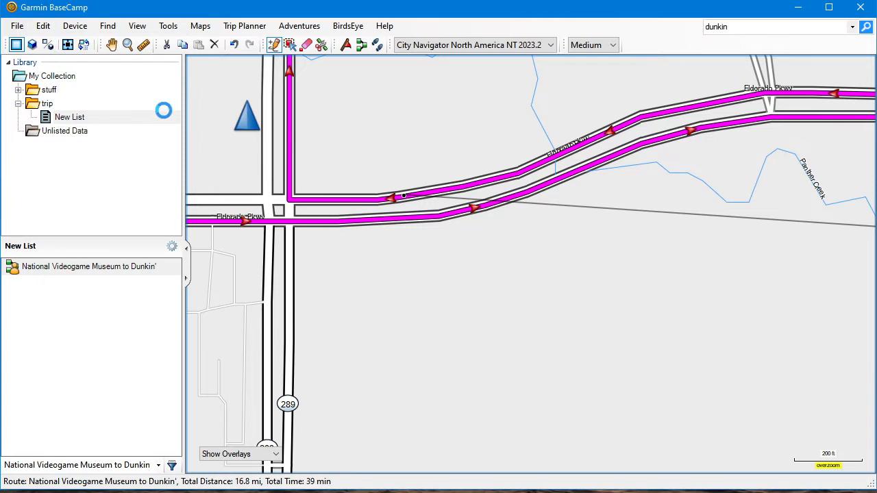
scroll(374, 262, "down", 2)
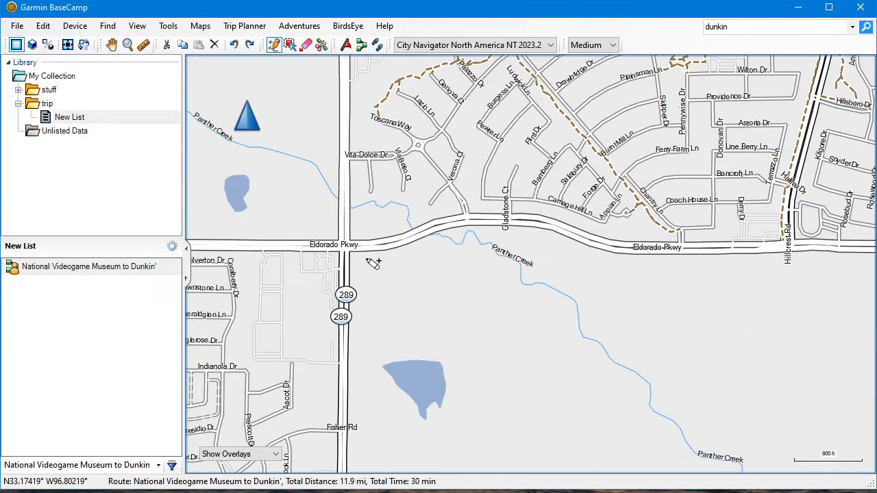
Insert a via point into the leg from National Videogame Museum on the eastbound lanes of Eldorado Pkwy, just east of highway 289
key("Escape")
mouse_move(398, 308)
left_mouse_down()
mouse_move(432, 277)
mouse_move(535, 85)
left_mouse_up()
mouse_move(403, 314)
left_mouse_down()
mouse_move(459, 278)
mouse_move(489, 182)
left_mouse_up()
scroll(489, 186, "down", 1)
left_click_drag(471, 260, 504, 191)
scroll(500, 197, "down", 1)
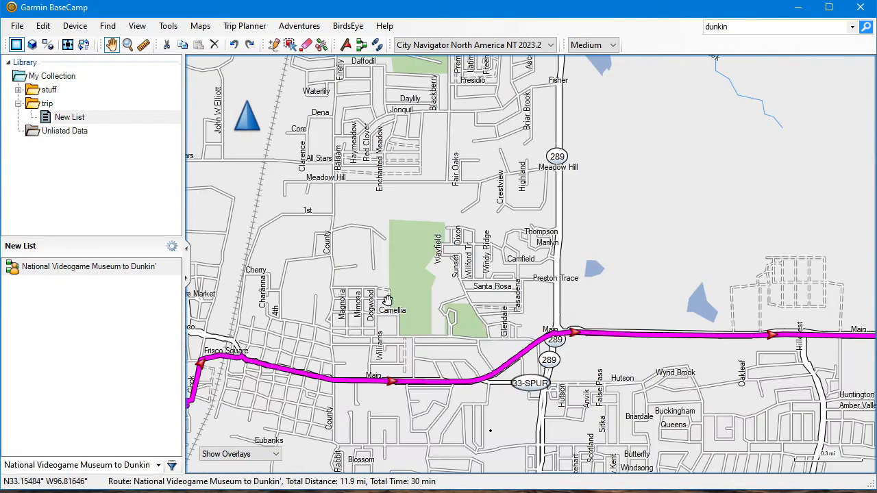
left_click_drag(375, 285, 519, 204)
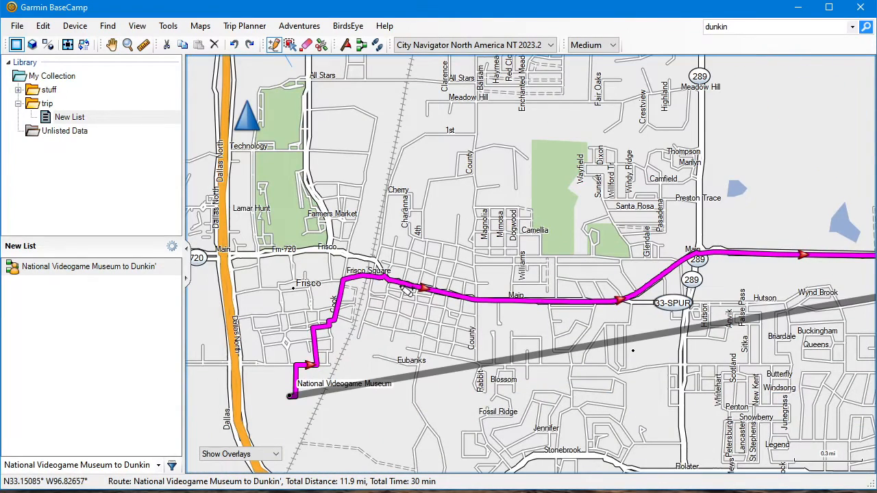
left_click_drag(408, 286, 568, 177)
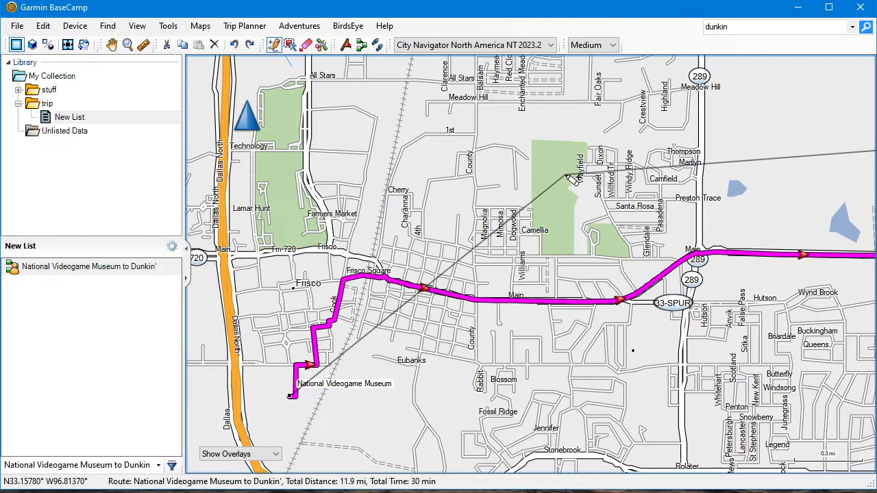
scroll(567, 177, "down", 1)
key("Up")
key("Up")
key("Up")
key("Up")
key("Up")
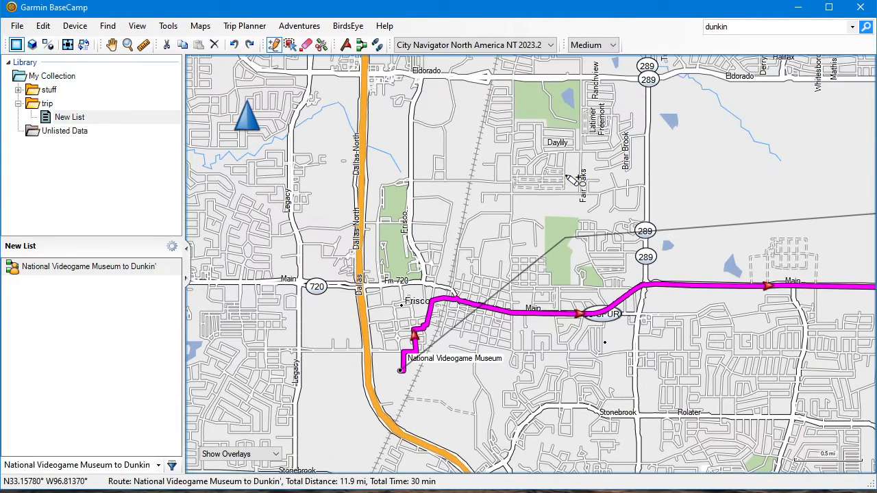
key("Up")
key("Right")
key("Right")
key("Right")
key("Up")
key("Up")
key("Up")
key("Up")
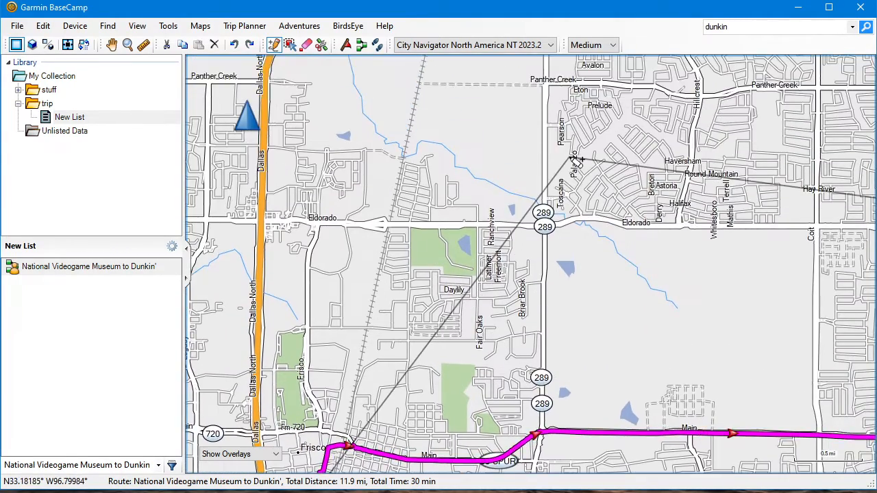
key("Down")
key("Down")
key("Down")
key("Right")
key("Right")
key("Up")
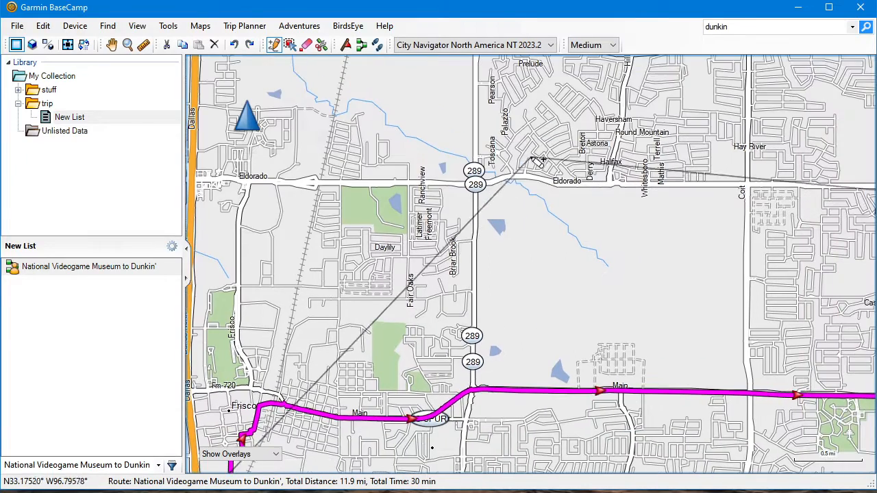
scroll(505, 192, "up", 4)
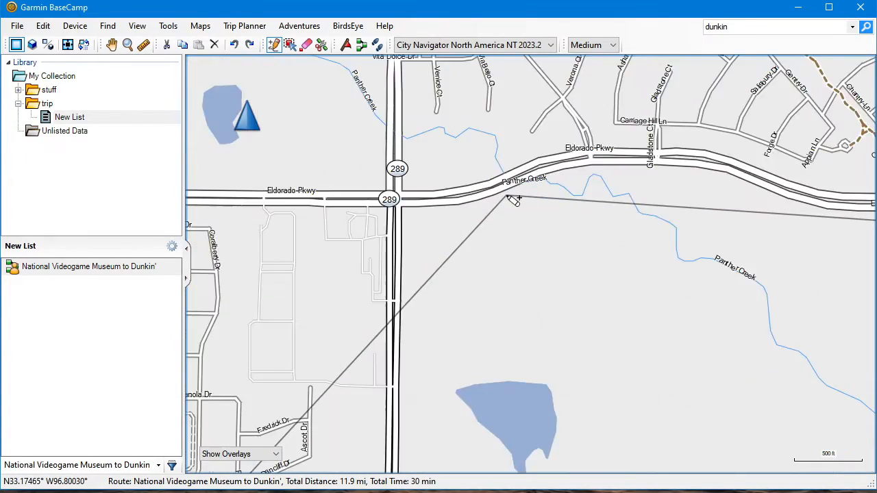
left_click(448, 196)
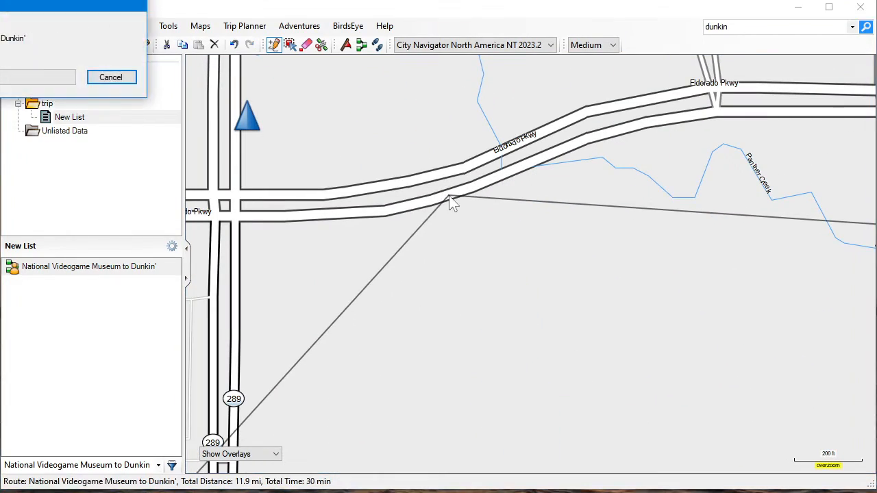
Examine the reshaped route's path along Eldorado from National Videogame Museum to Dunkin'
scroll(554, 230, "down", 4)
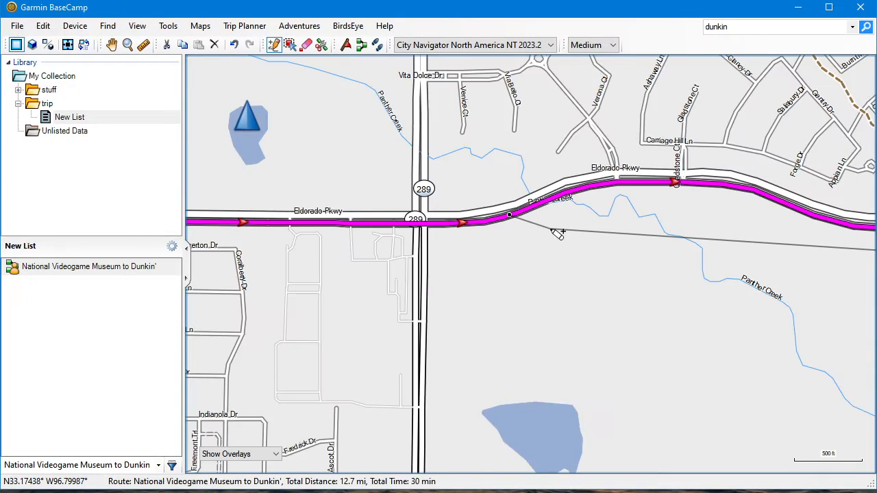
scroll(558, 231, "down", 3)
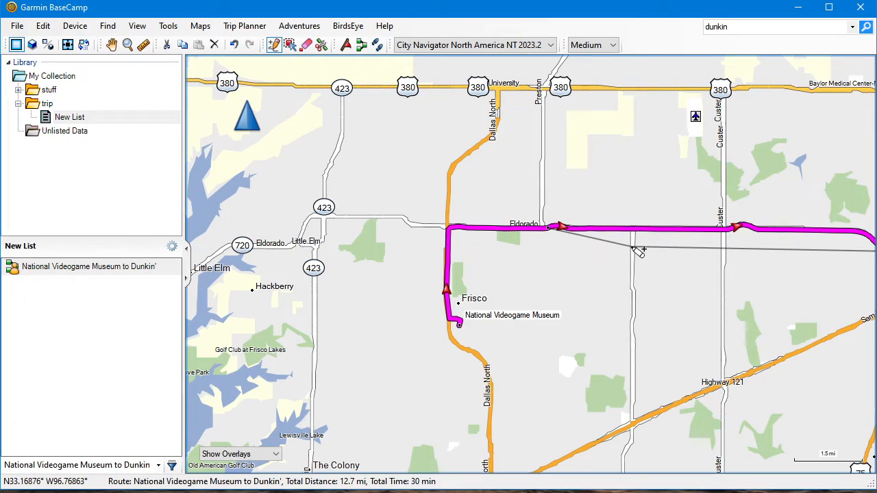
left_click_drag(671, 279, 429, 285)
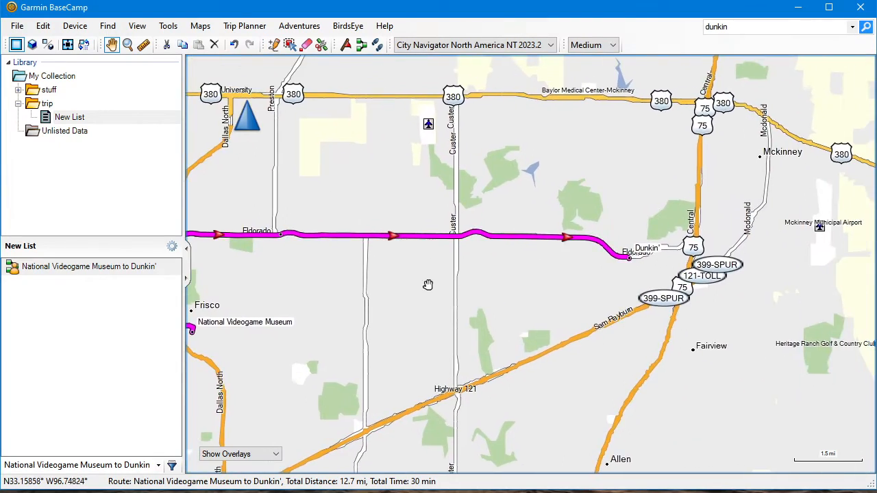
scroll(584, 285, "up", 2)
scroll(577, 239, "up", 1)
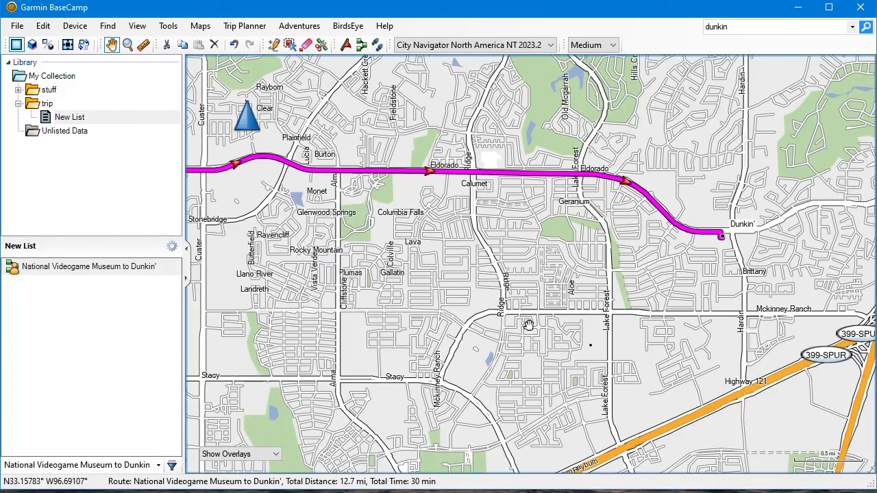
scroll(529, 325, "up", 2)
scroll(511, 308, "down", 2)
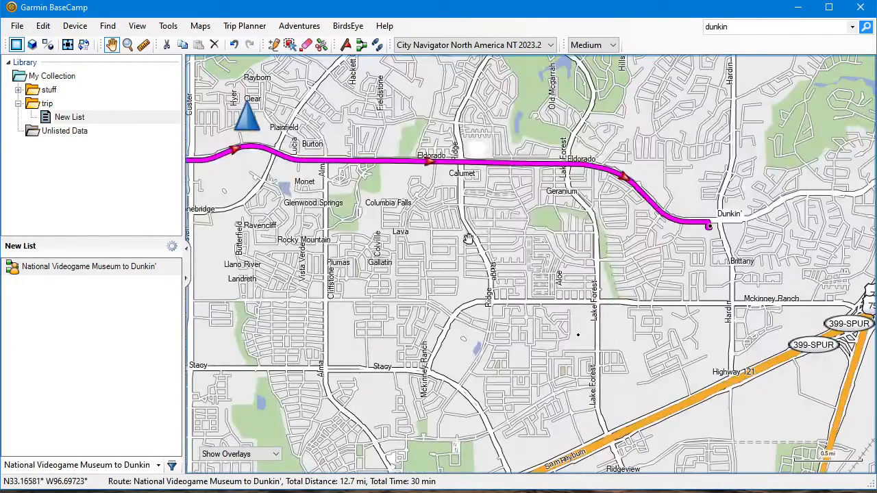
key("alt+i")
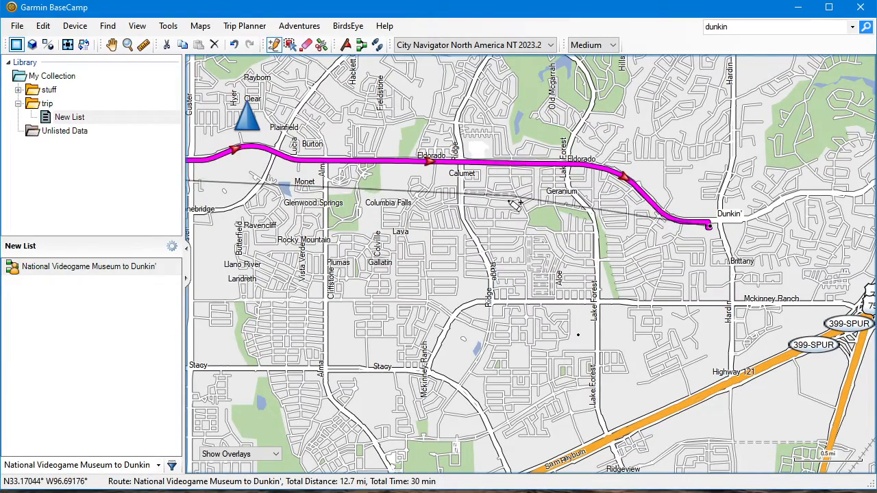
scroll(515, 204, "down", 1)
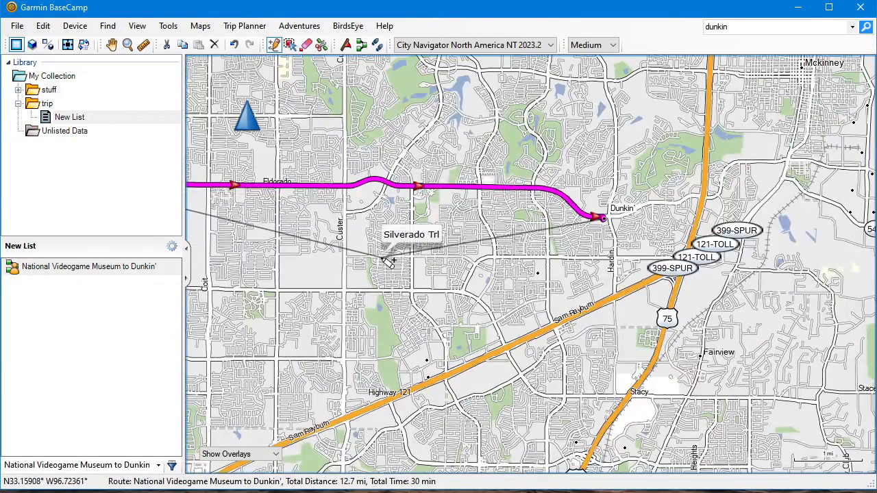
key("Escape")
Insert a via point into the leg from the Eldorado via point to Dunkin' on eastbound McKinney Ranch Pkwy, just east of S Ridge Rd
left_click_drag(372, 254, 579, 239)
scroll(570, 243, "down", 1)
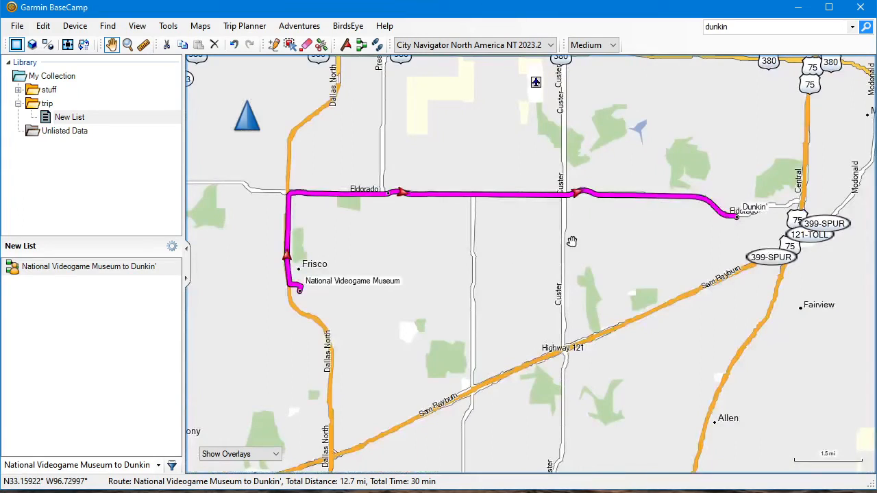
key("i")
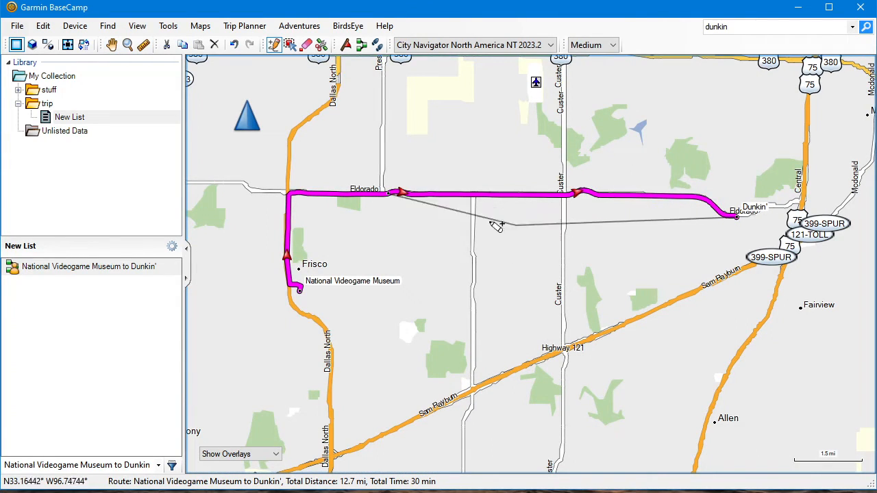
left_click(390, 196)
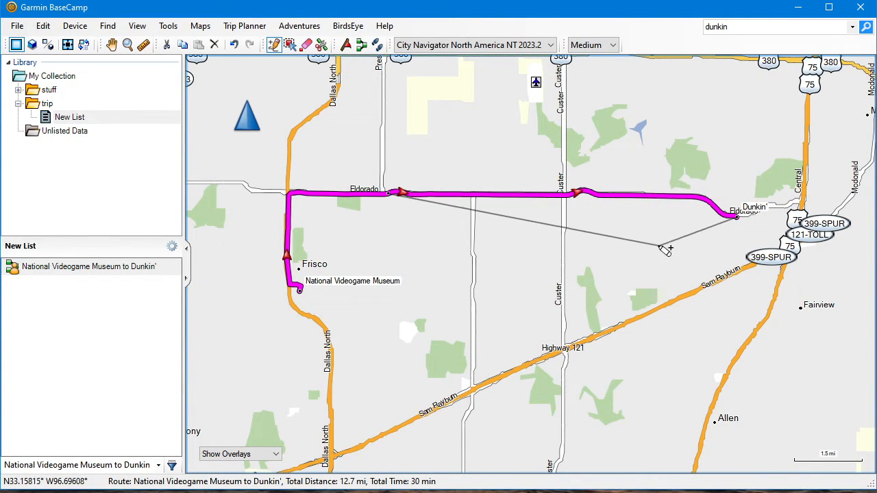
scroll(660, 250, "up", 1)
scroll(656, 245, "up", 4)
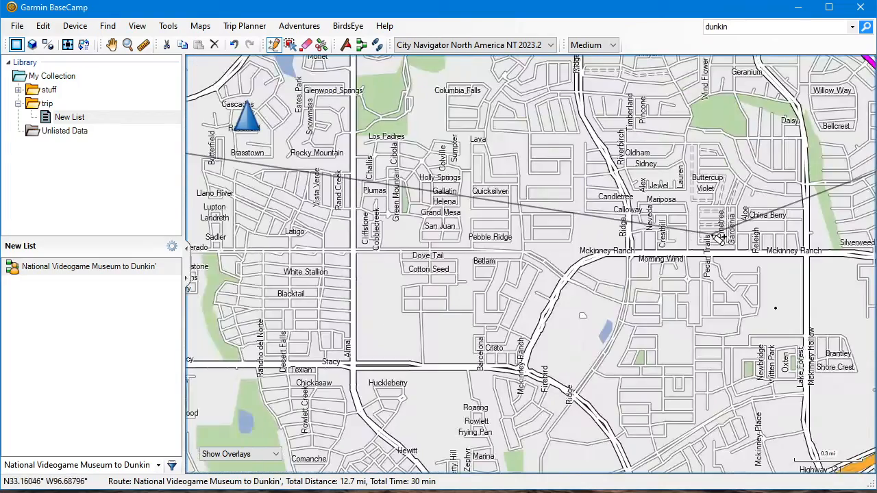
scroll(663, 243, "up", 3)
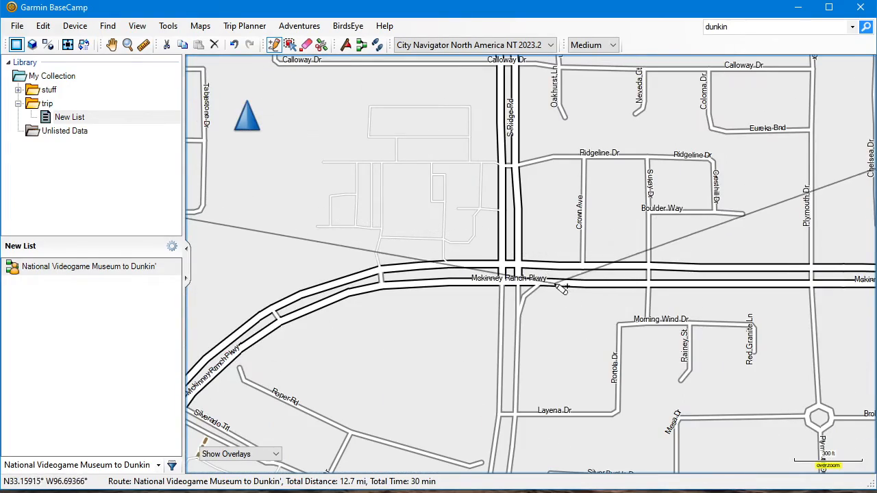
left_click(563, 281)
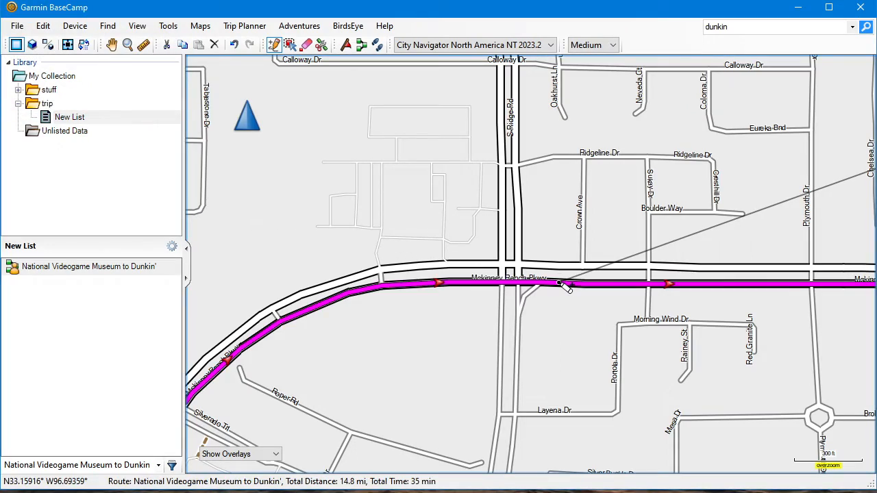
scroll(562, 284, "down", 3)
scroll(561, 284, "down", 3)
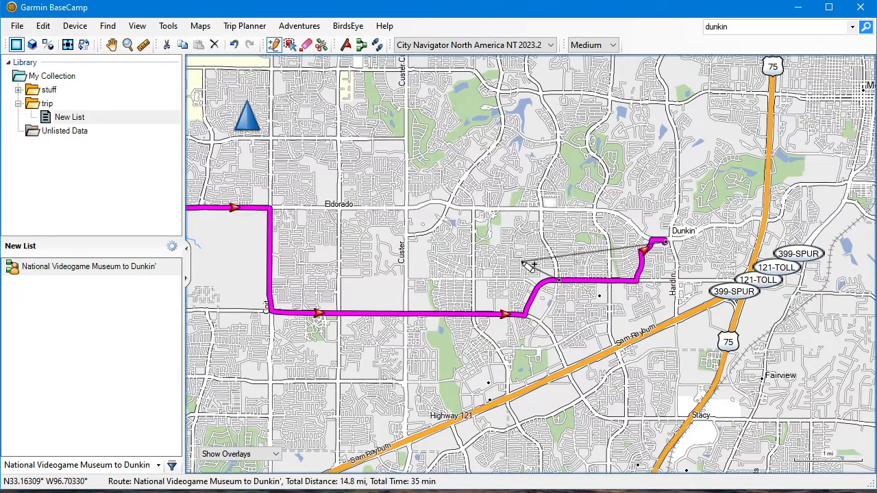
Undo the McKinney Ranch Pkwy via point and insert one on eastbound Stacy Rd instead, just east of S Custer Rd
left_click(43, 26)
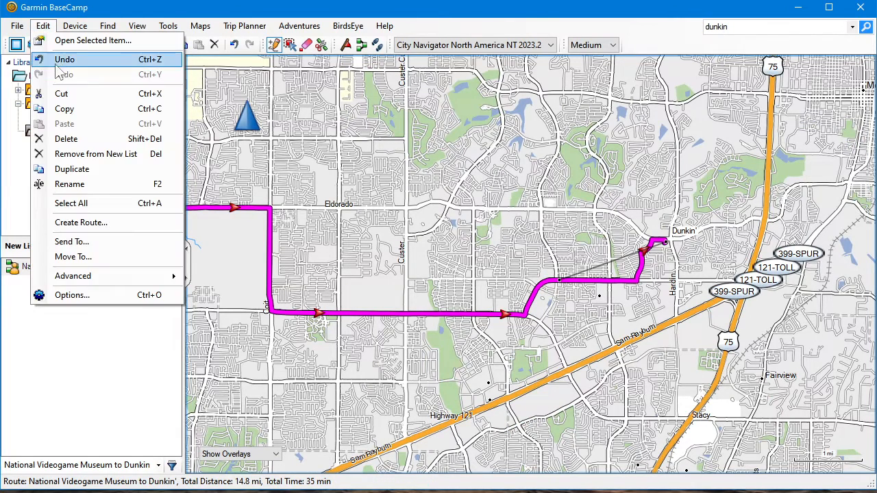
left_click(63, 60)
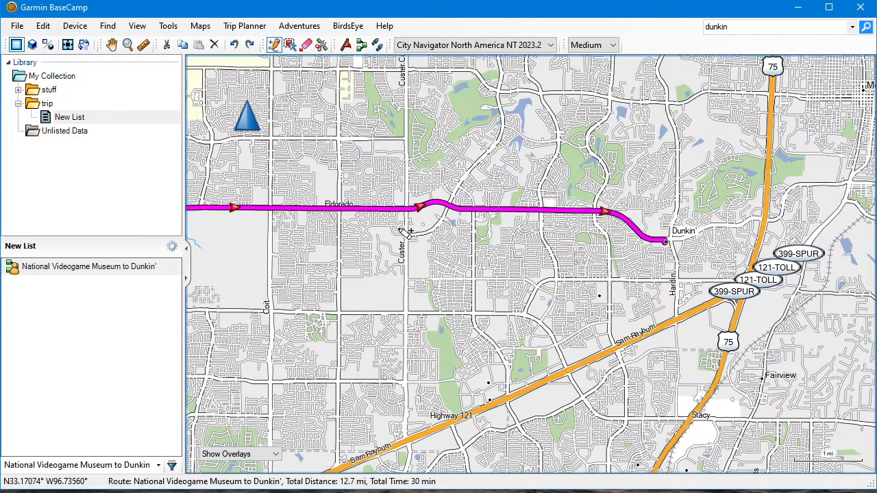
scroll(406, 229, "up", 2)
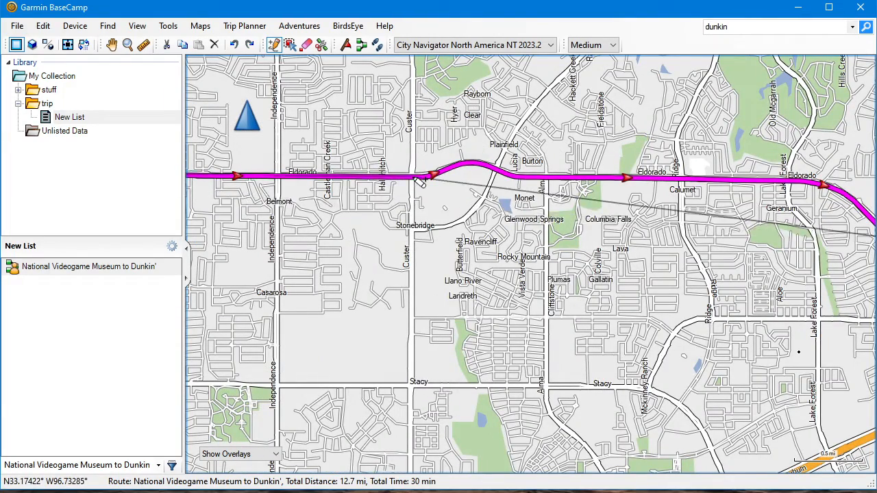
scroll(423, 376, "up", 2)
scroll(397, 346, "up", 3)
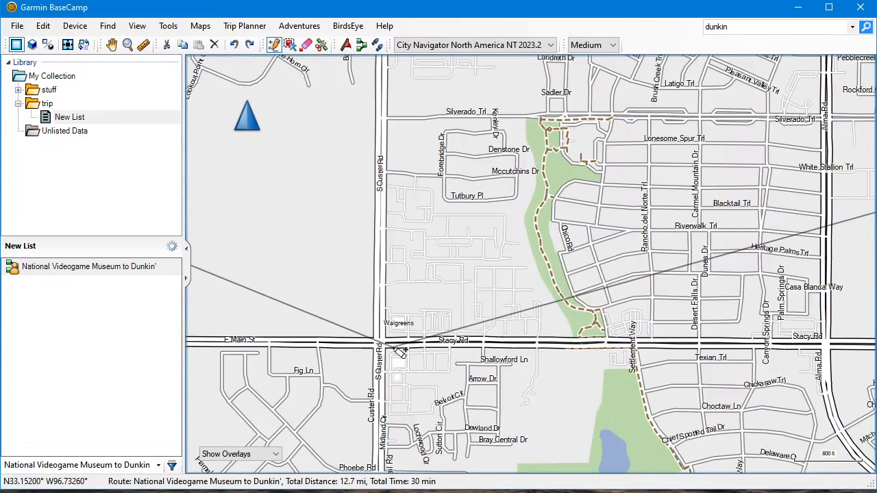
left_click(393, 341)
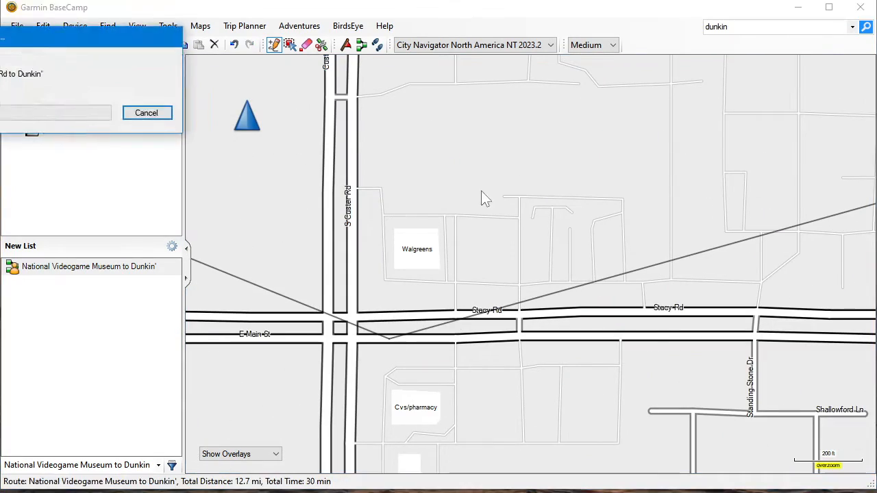
scroll(490, 189, "down", 3)
scroll(489, 189, "down", 2)
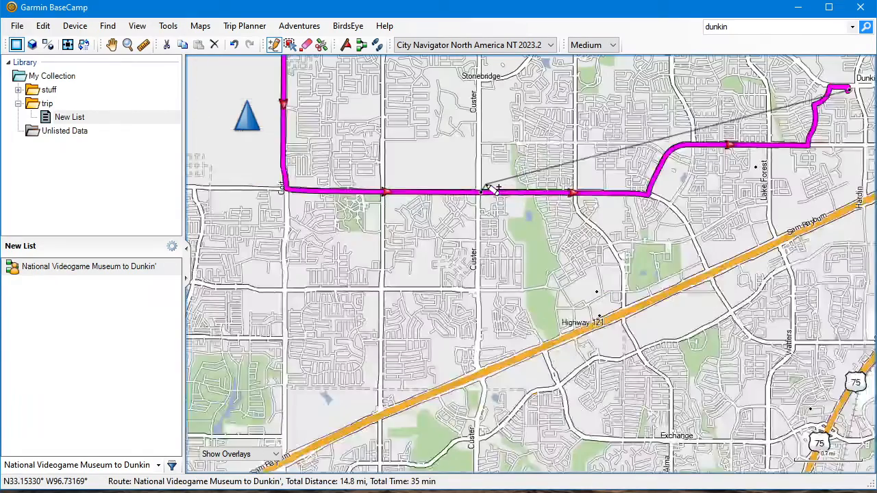
key("Escape")
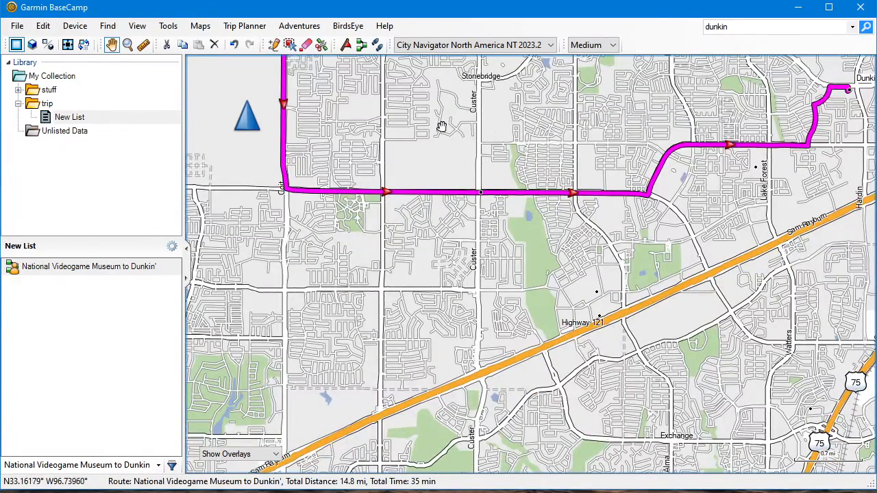
Examine the reshaped route's path from National Videogame Museum along Eldorado, Coit and Stacy Rd to Dunkin'
left_click_drag(440, 129, 615, 257)
scroll(555, 262, "down", 1)
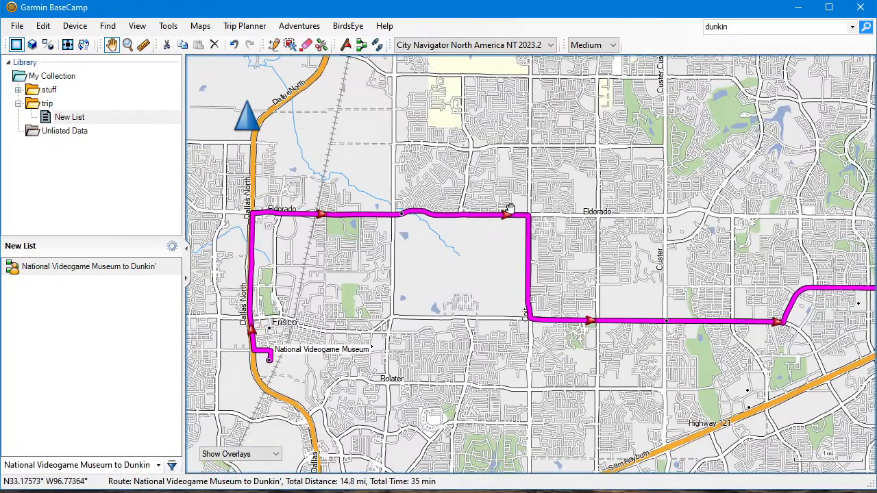
scroll(528, 305, "up", 4)
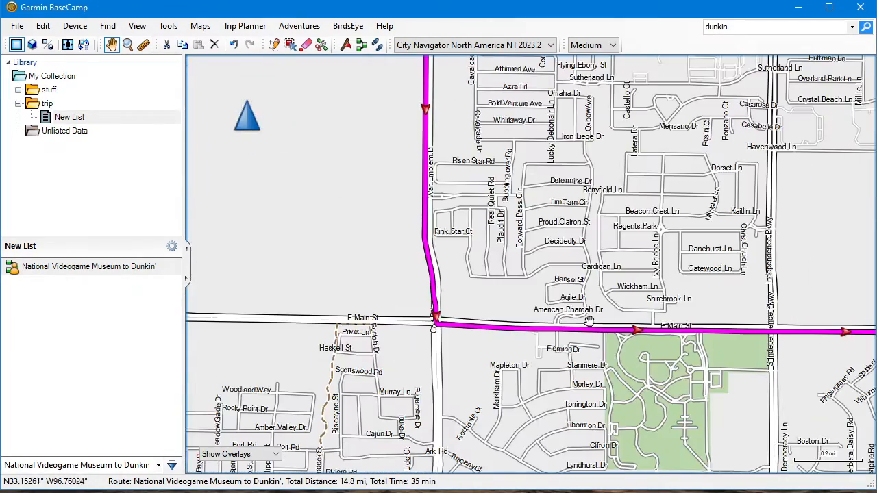
left_click_drag(595, 295, 472, 304)
scroll(470, 315, "down", 3)
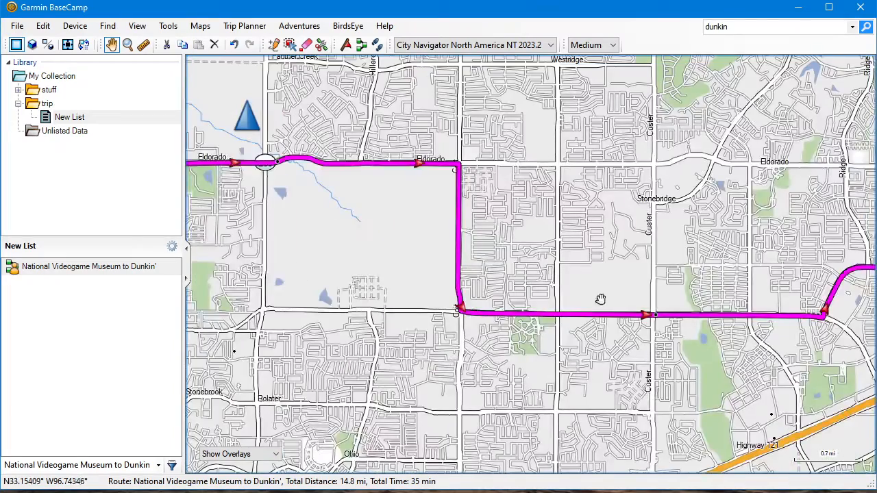
left_click_drag(664, 269, 444, 296)
left_click_drag(380, 258, 546, 270)
scroll(454, 268, "down", 3)
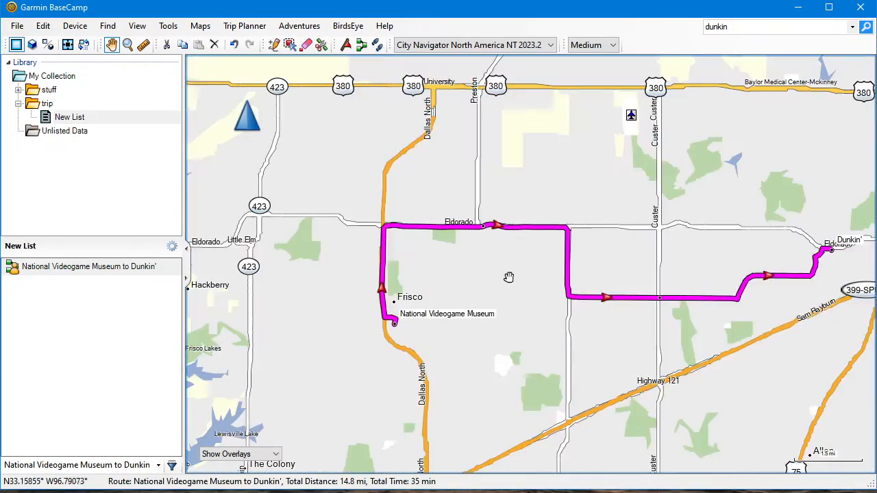
left_click_drag(628, 235, 530, 252)
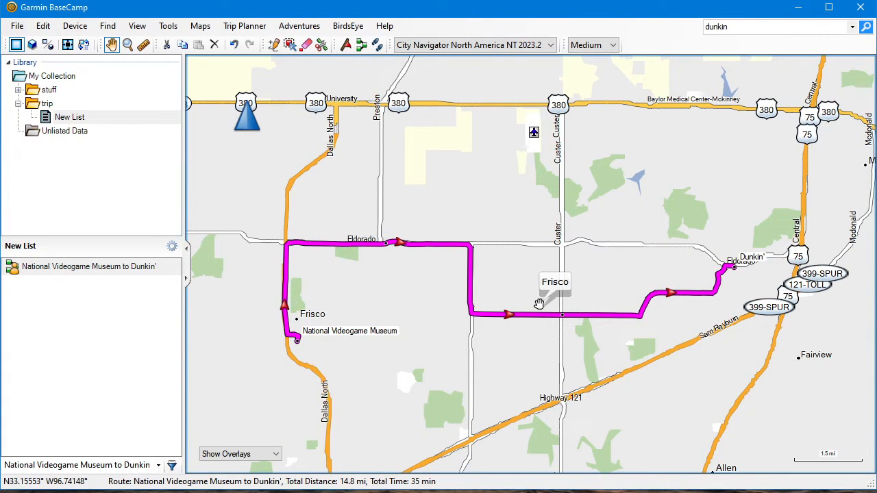
scroll(539, 304, "up", 1)
left_click_drag(454, 295, 542, 289)
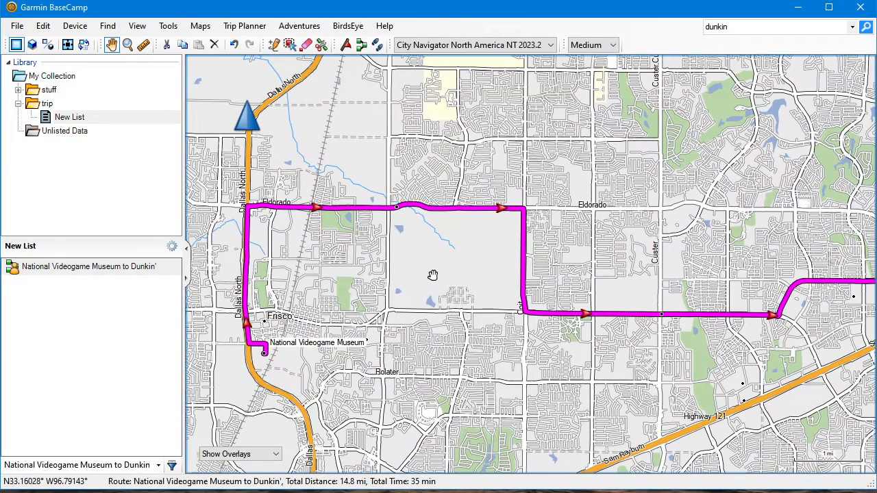
Open the route's properties and locate its Eldorado Pkwy and Stacy Rd via points on the map
left_click(71, 271)
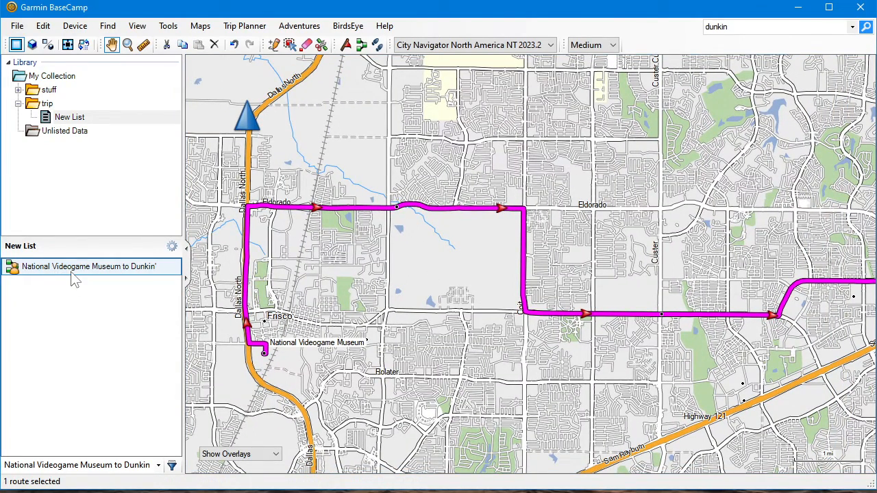
double_click(72, 271)
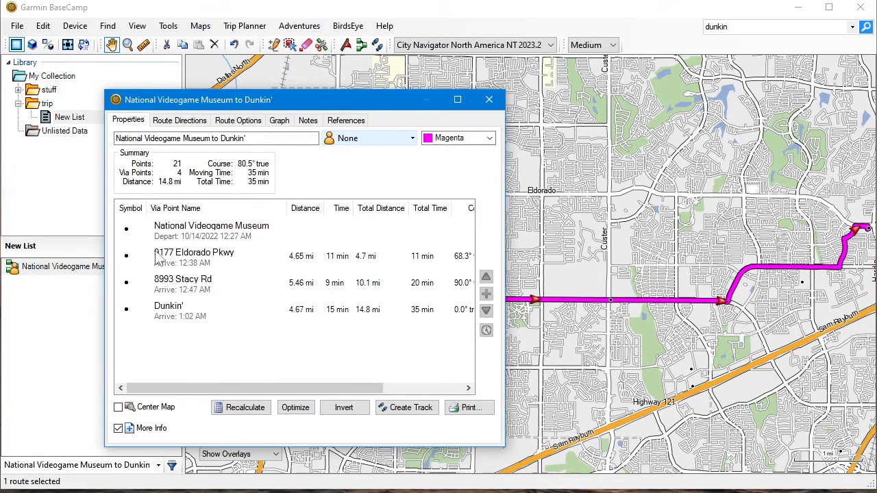
left_click(222, 230)
left_click(204, 255)
left_click(191, 278)
left_click(190, 259)
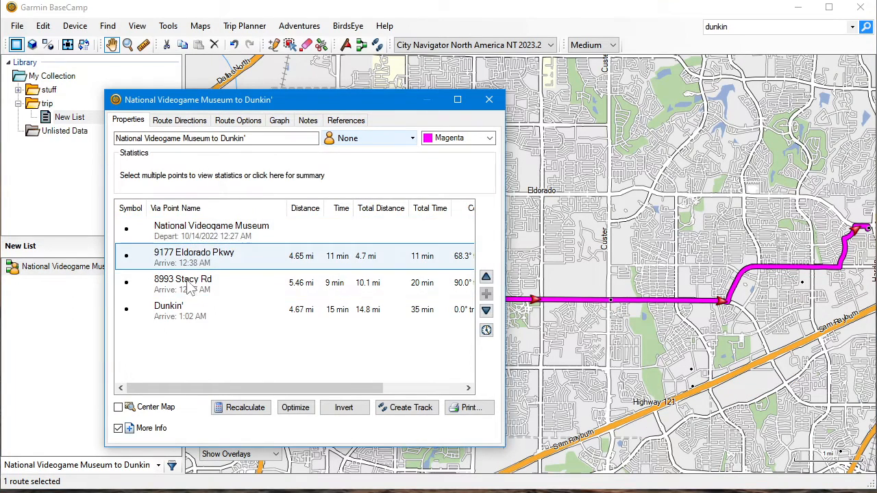
left_click(190, 291)
left_click(273, 259)
left_click_drag(595, 211, 770, 202)
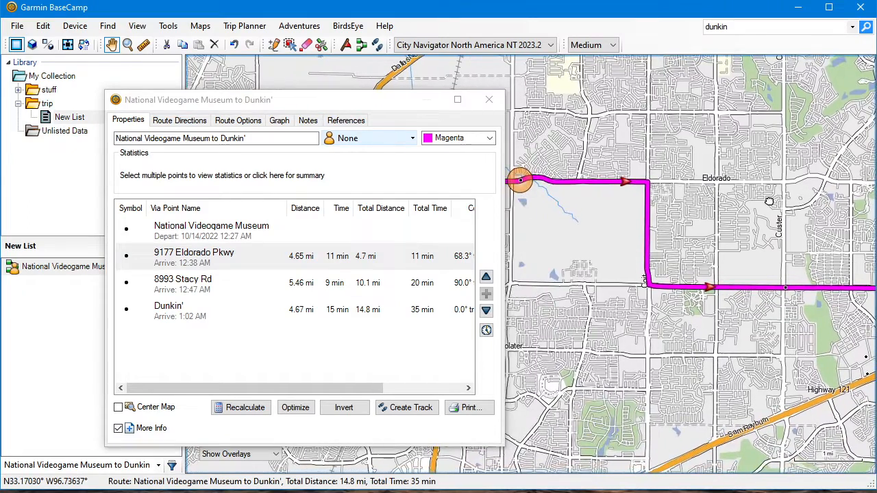
left_click(198, 294)
left_click(210, 238)
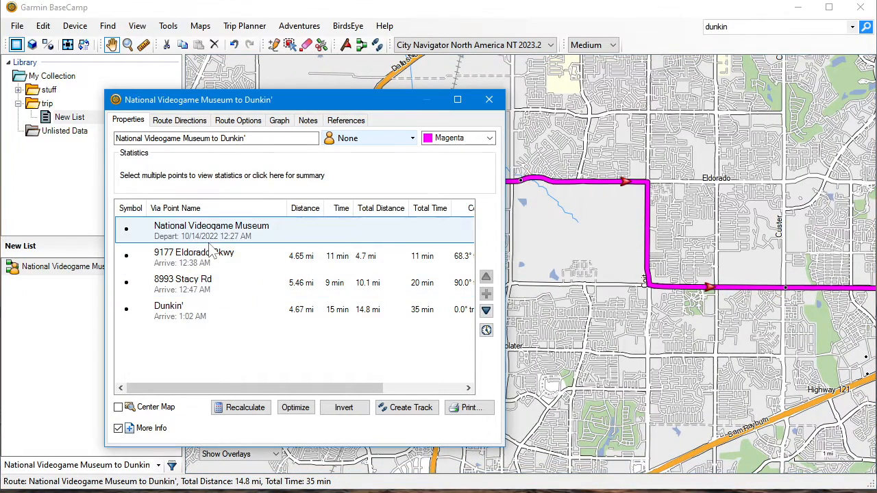
left_click(198, 266)
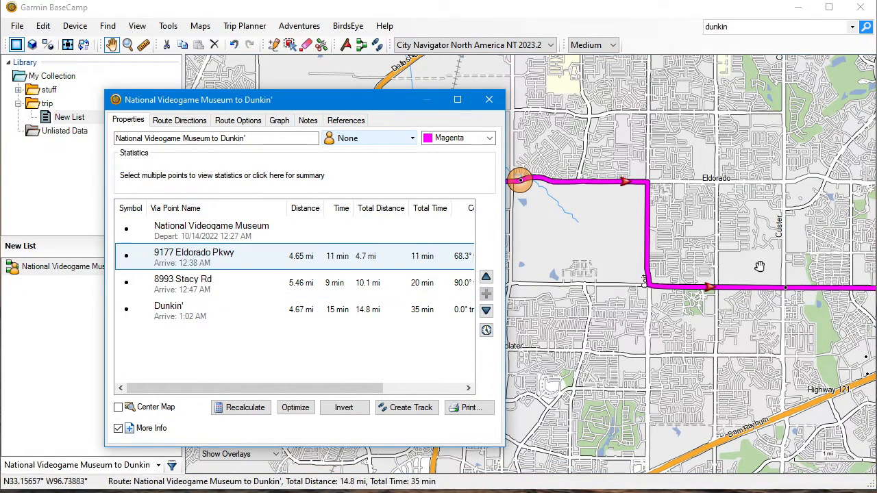
left_click(154, 292)
left_click(184, 264)
left_click(182, 291)
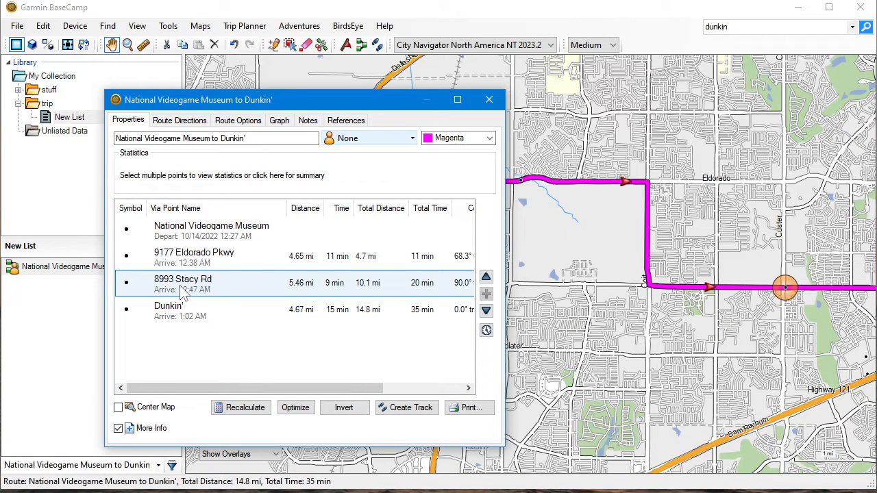
Review the route's turn-by-turn directions and its road and feature avoidances, and close the route's properties
left_click(175, 120)
left_click_drag(485, 234, 505, 218)
left_click(252, 129)
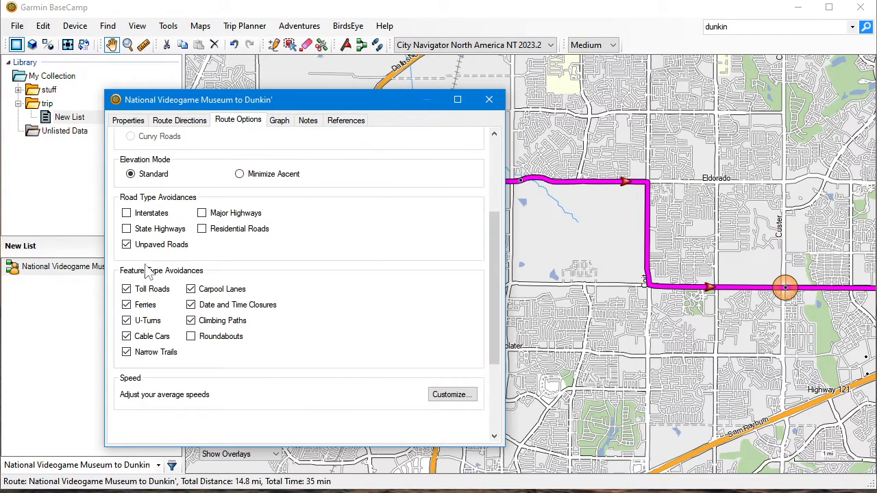
left_click(177, 122)
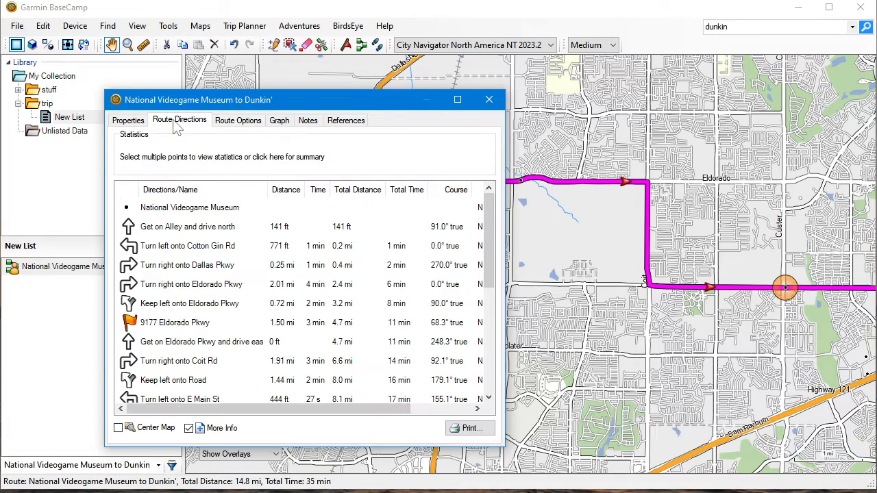
left_click(497, 107)
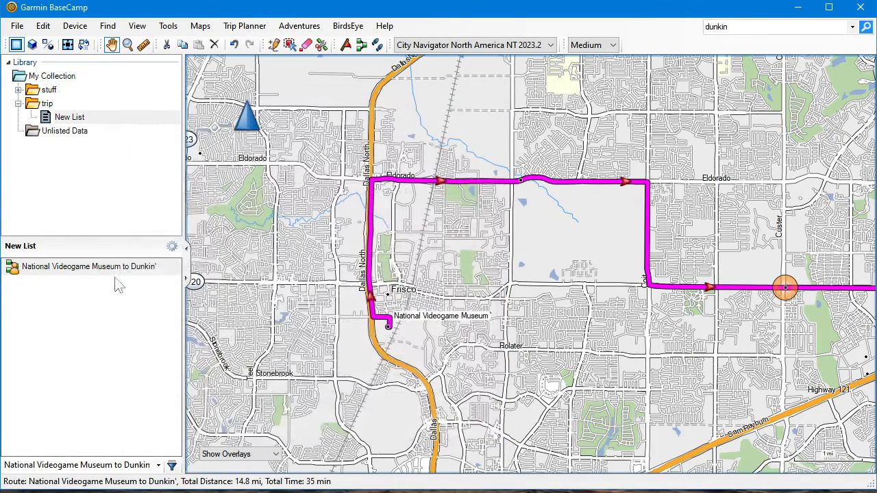
Rename the National Videogame Museum route as "Museum to Dunkin'" in its properties
double_click(75, 273)
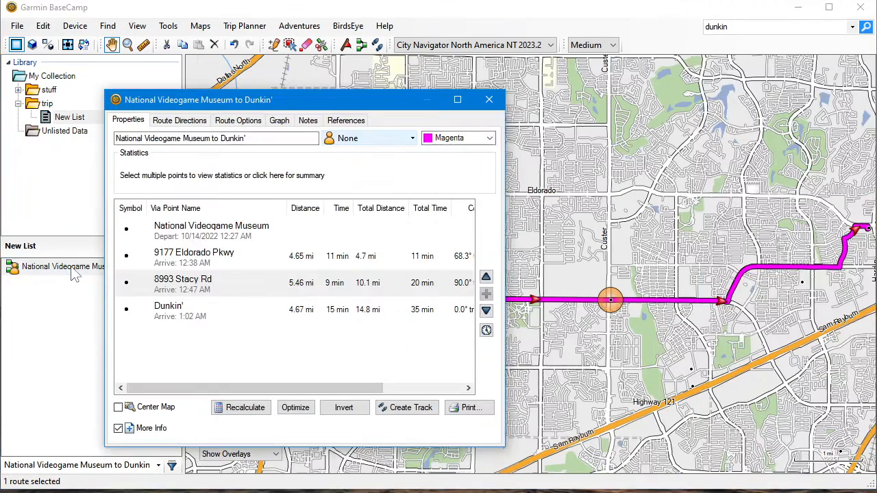
left_click_drag(278, 140, 67, 158)
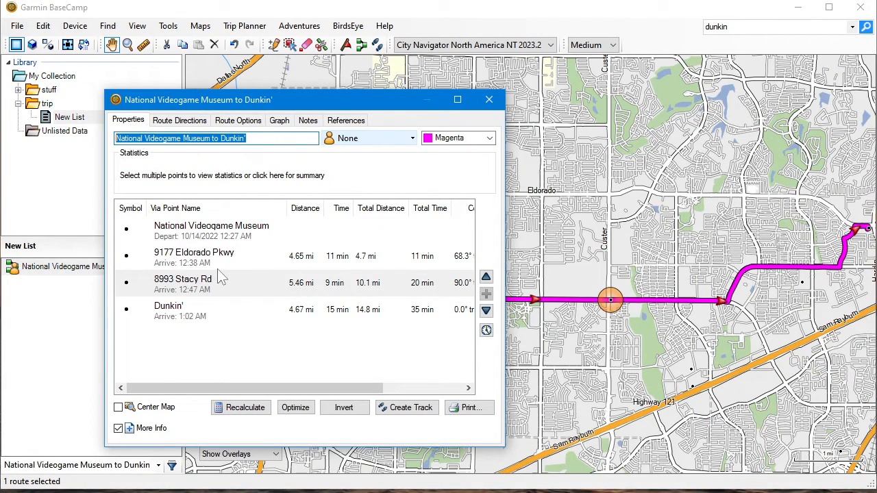
type("Music")
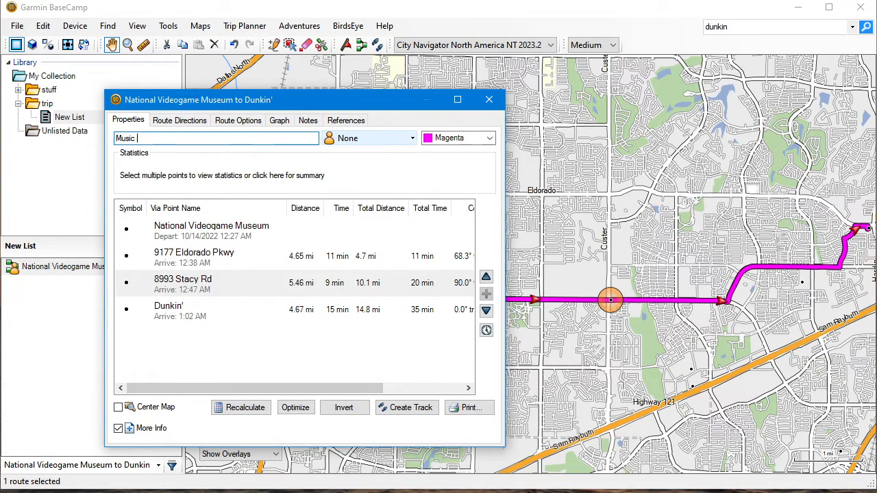
key("BackSpace")
key("BackSpace")
key("BackSpace")
type("eeum to Dunk")
key("BackSpace")
key("BackSpace")
key("BackSpace")
type("unkin'")
key("Return")
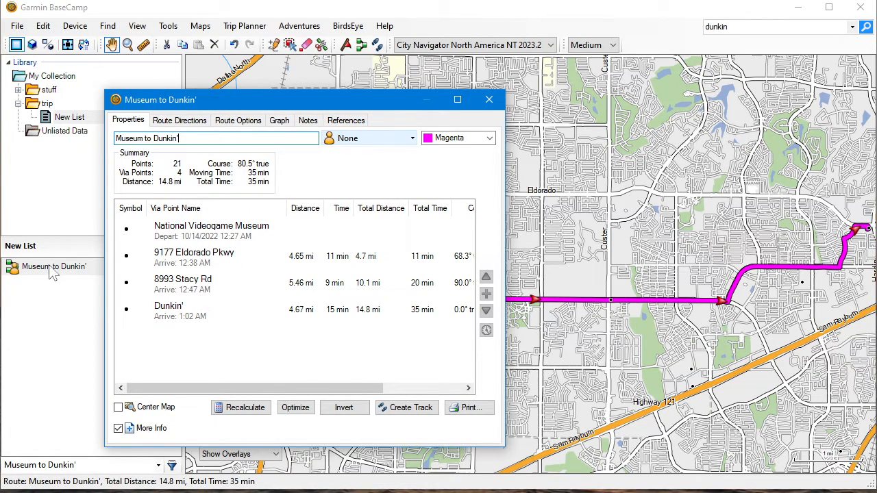
left_click(491, 101)
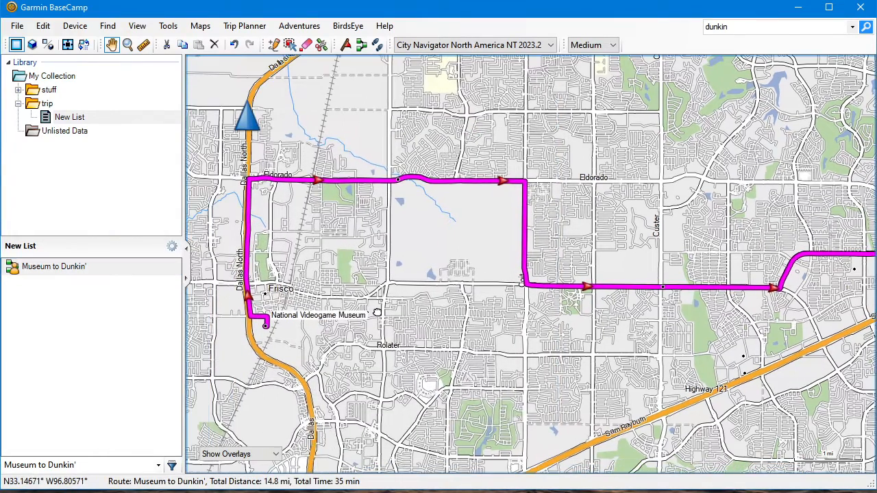
Send the Museum to Dunkin' route to the Internal Storage of the connected Garmin Drive 52
left_click_drag(319, 327, 371, 315)
scroll(492, 282, "down", 1)
left_click_drag(541, 318, 513, 328)
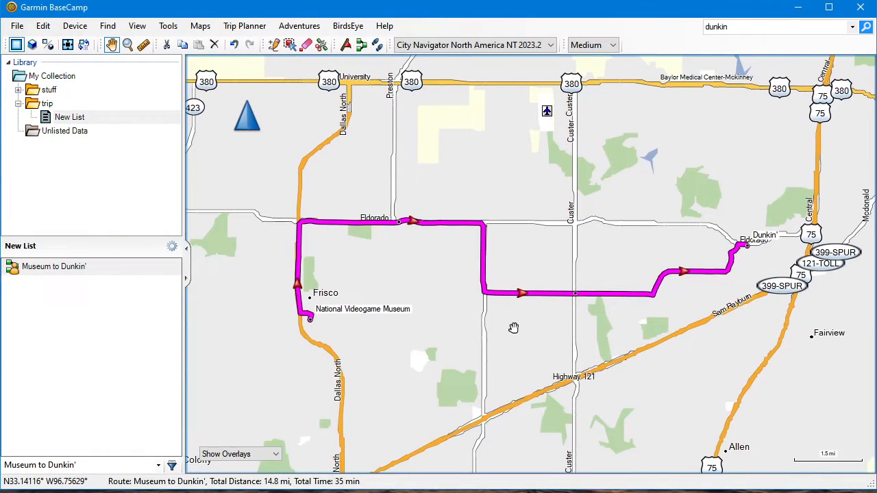
left_click(75, 273)
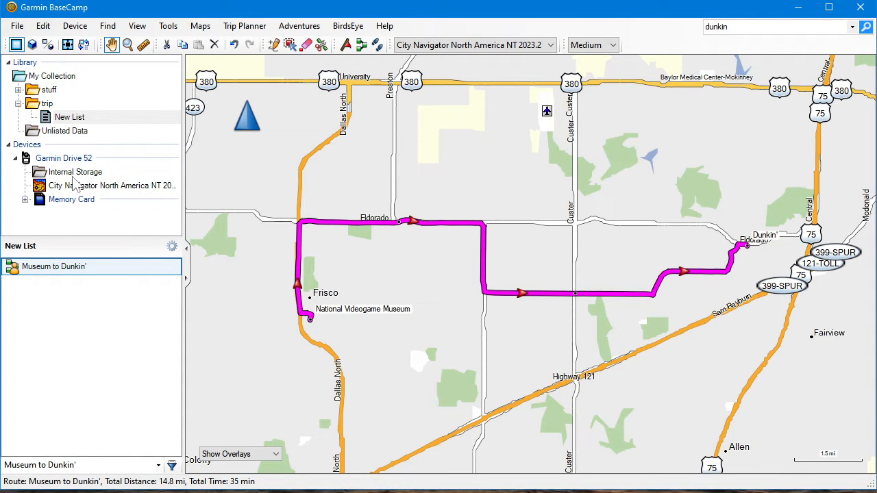
right_click(58, 272)
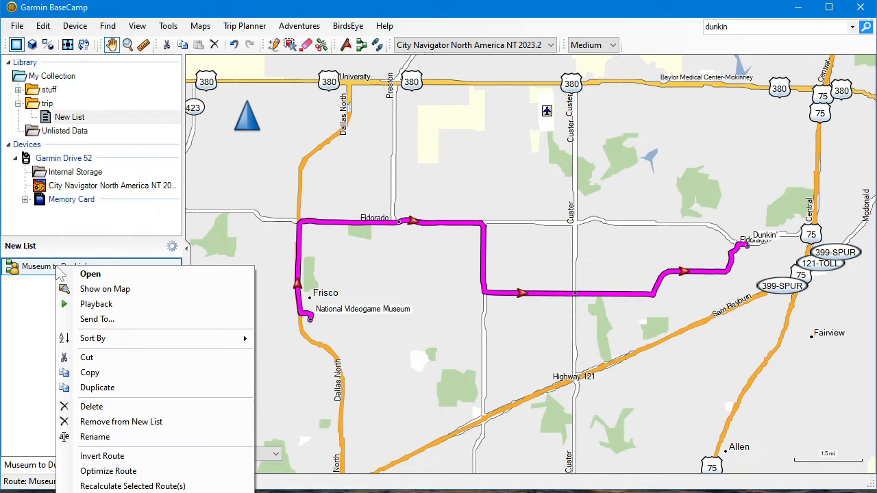
left_click(133, 317)
left_click(406, 241)
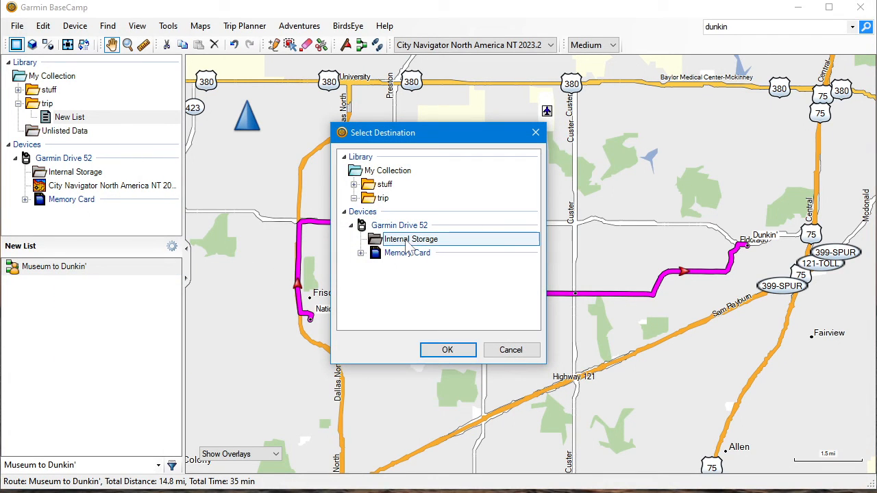
left_click(448, 351)
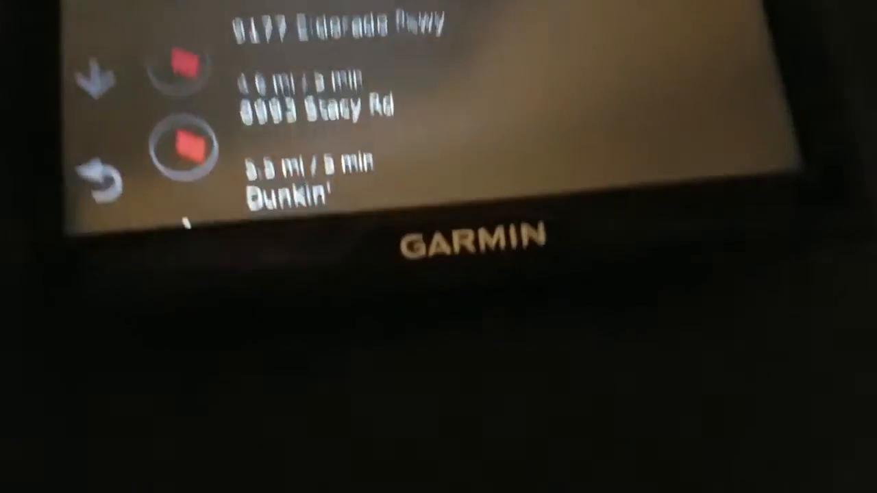
left_click(378, 219)
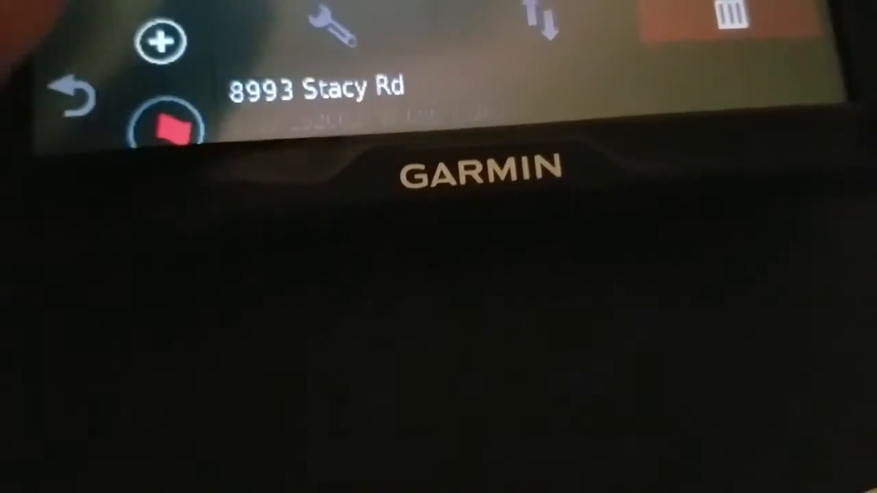
left_click(41, 9)
left_click(41, 9)
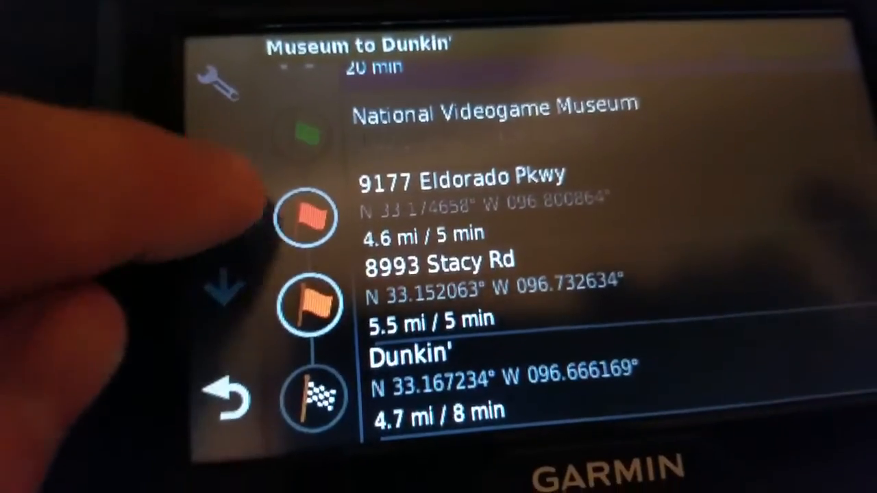
left_click(221, 186)
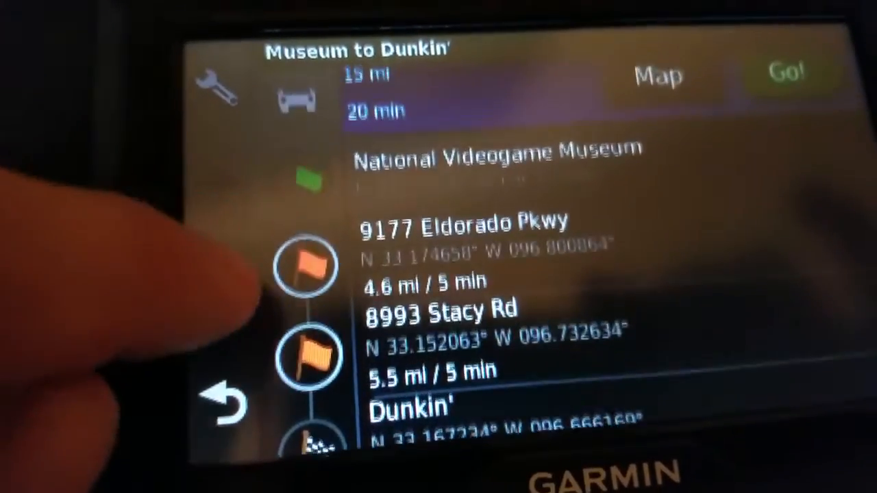
left_click(222, 287)
left_click(228, 399)
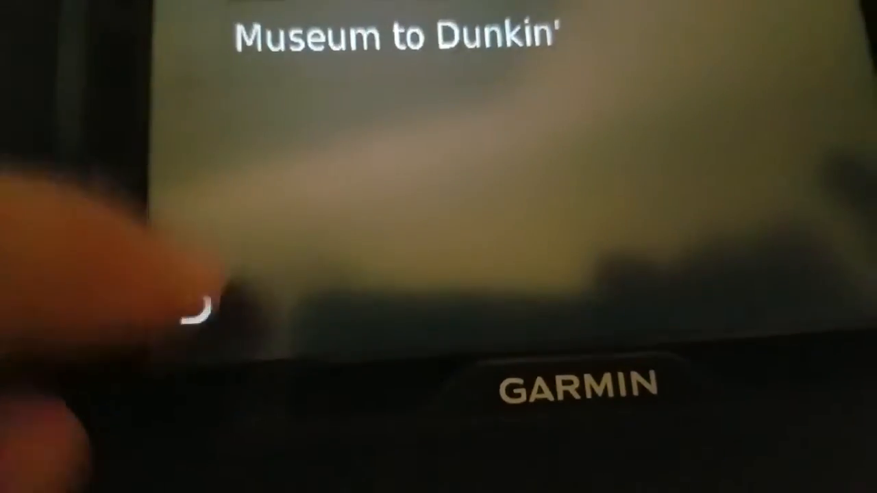